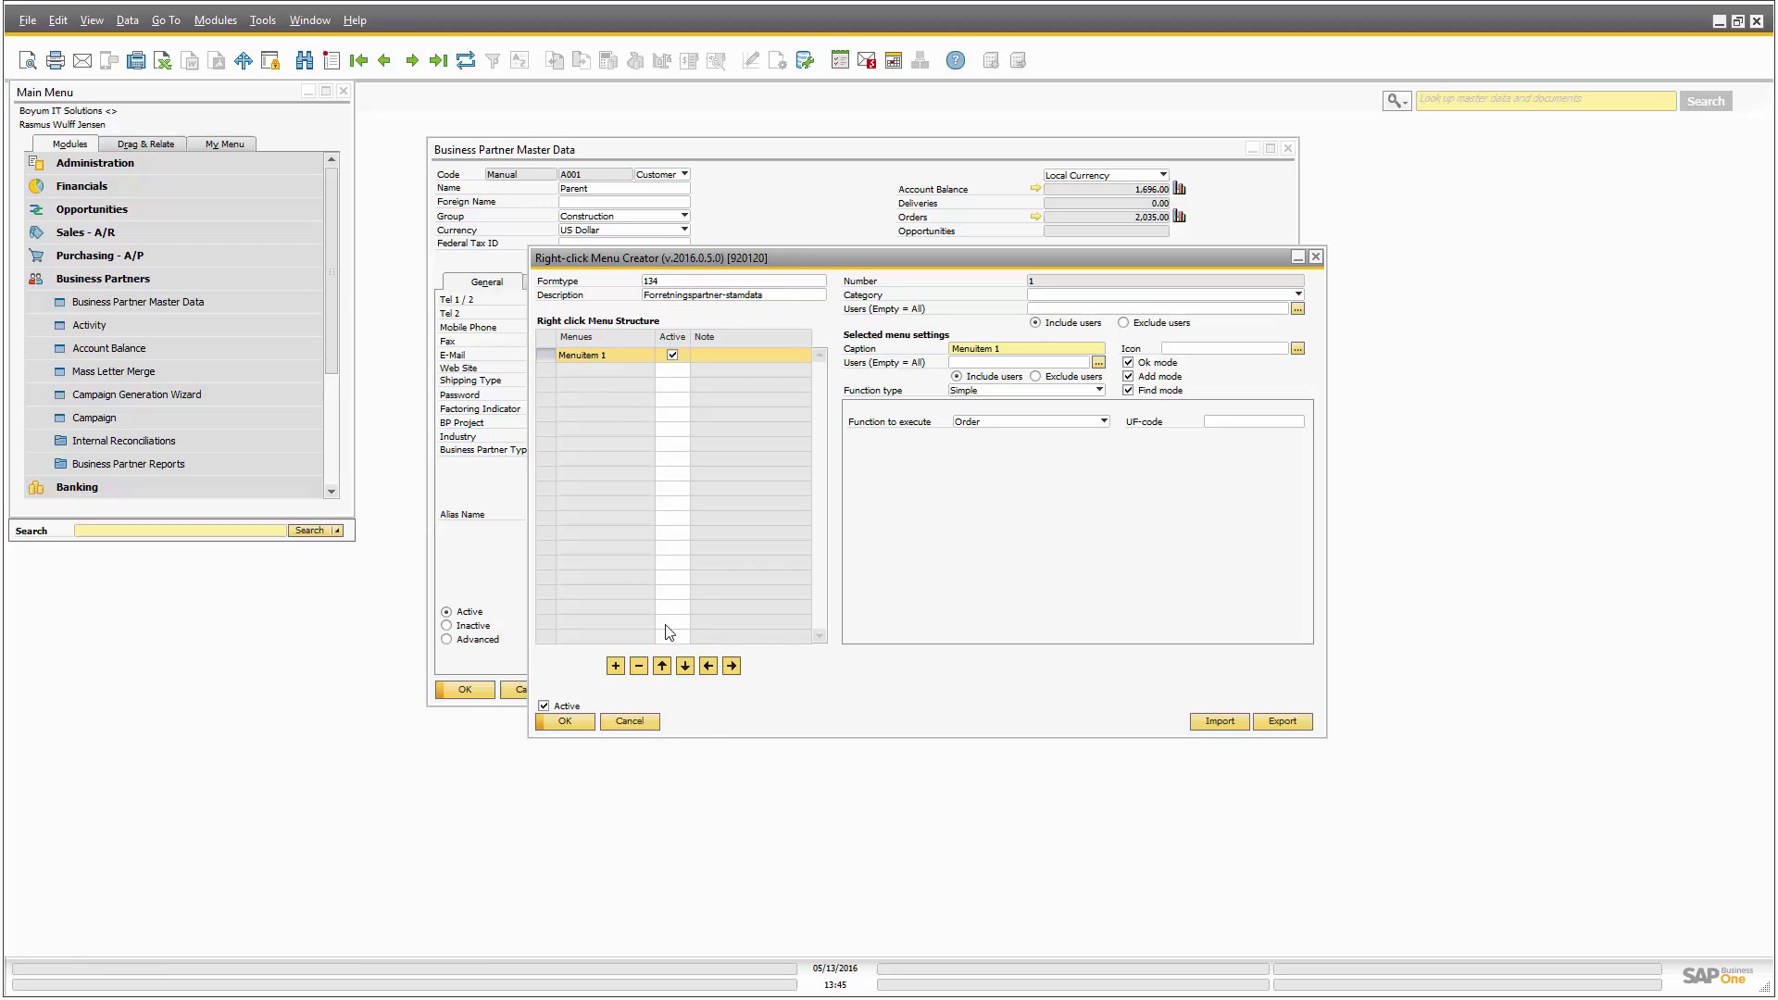
Add Menuitem 2 and Menuitem 3, save with OK, and confirm three entries in the BP right-click menu
left_click(615, 666)
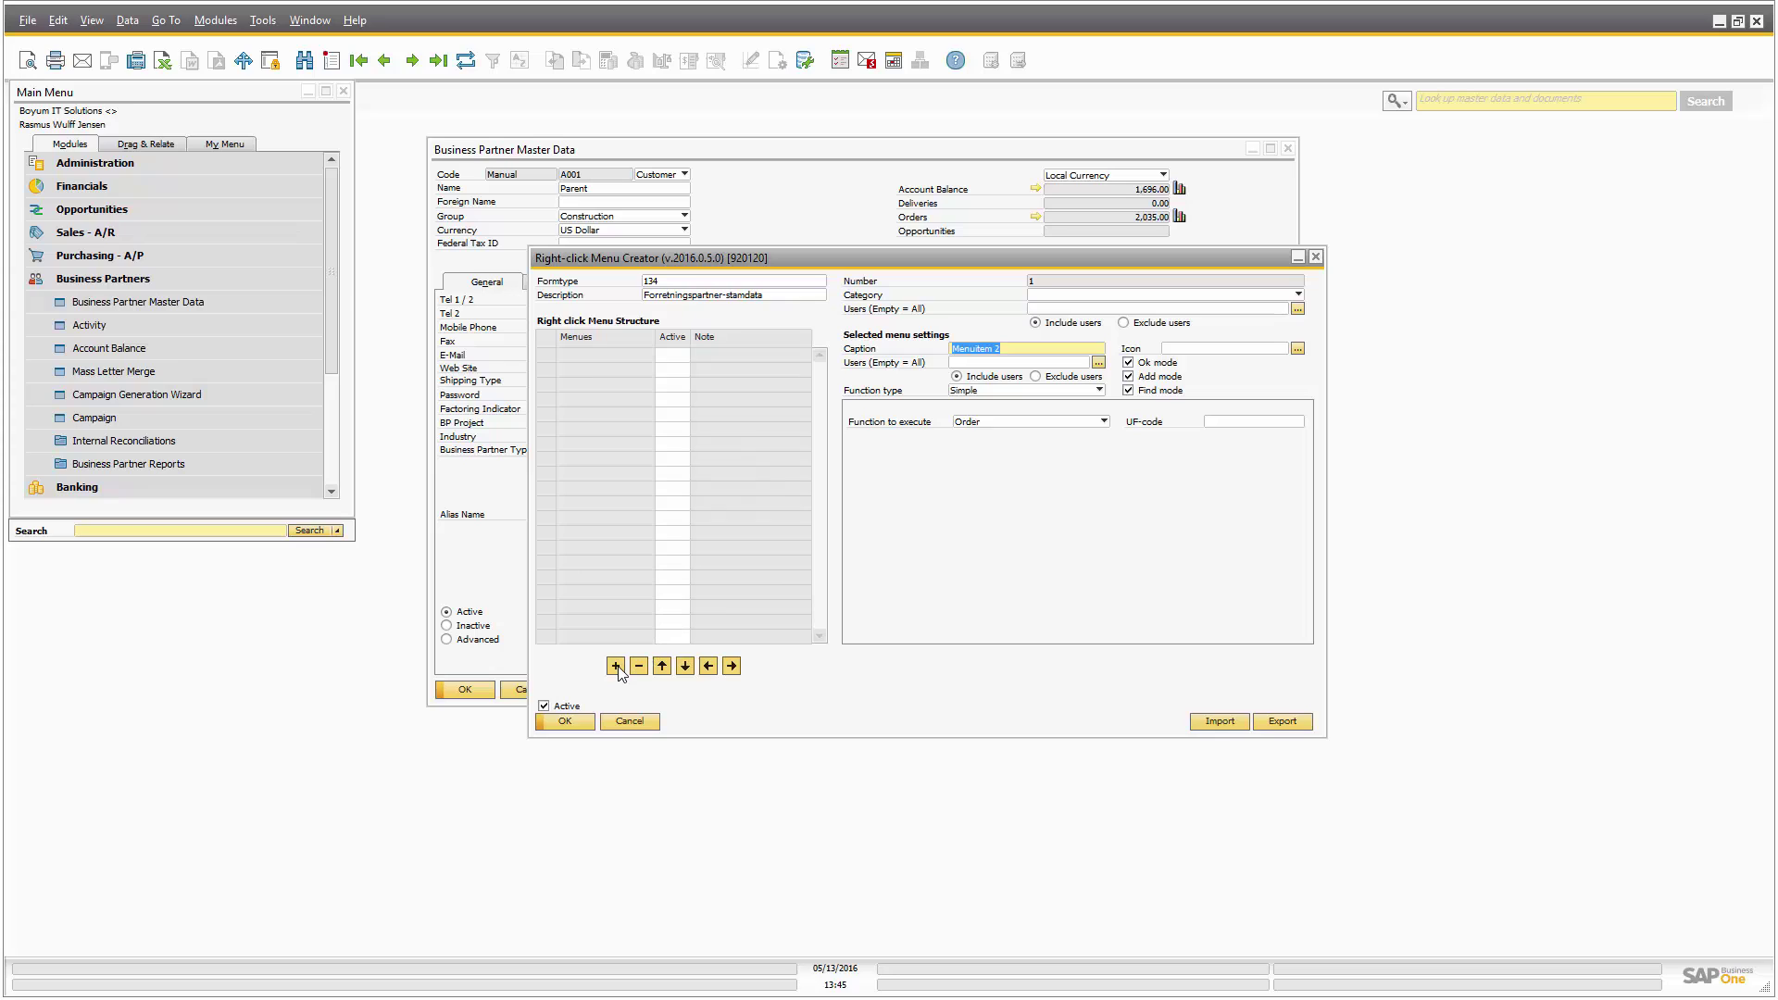
left_click(614, 666)
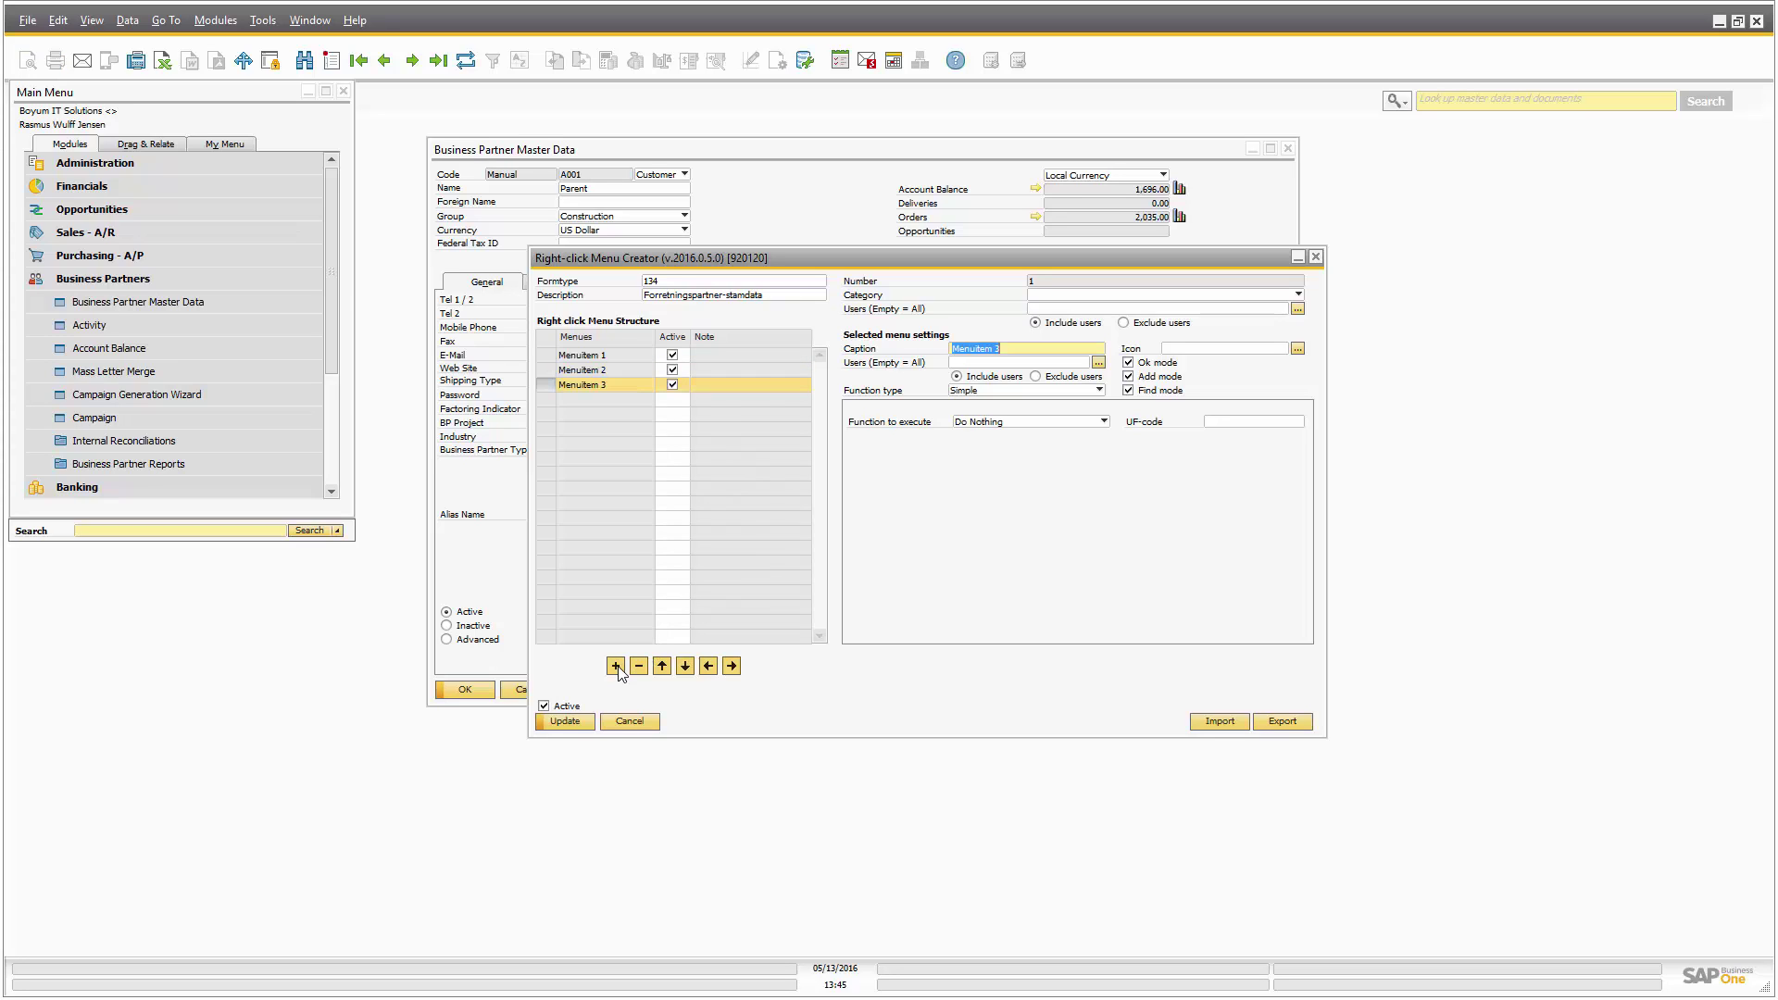
left_click(558, 720)
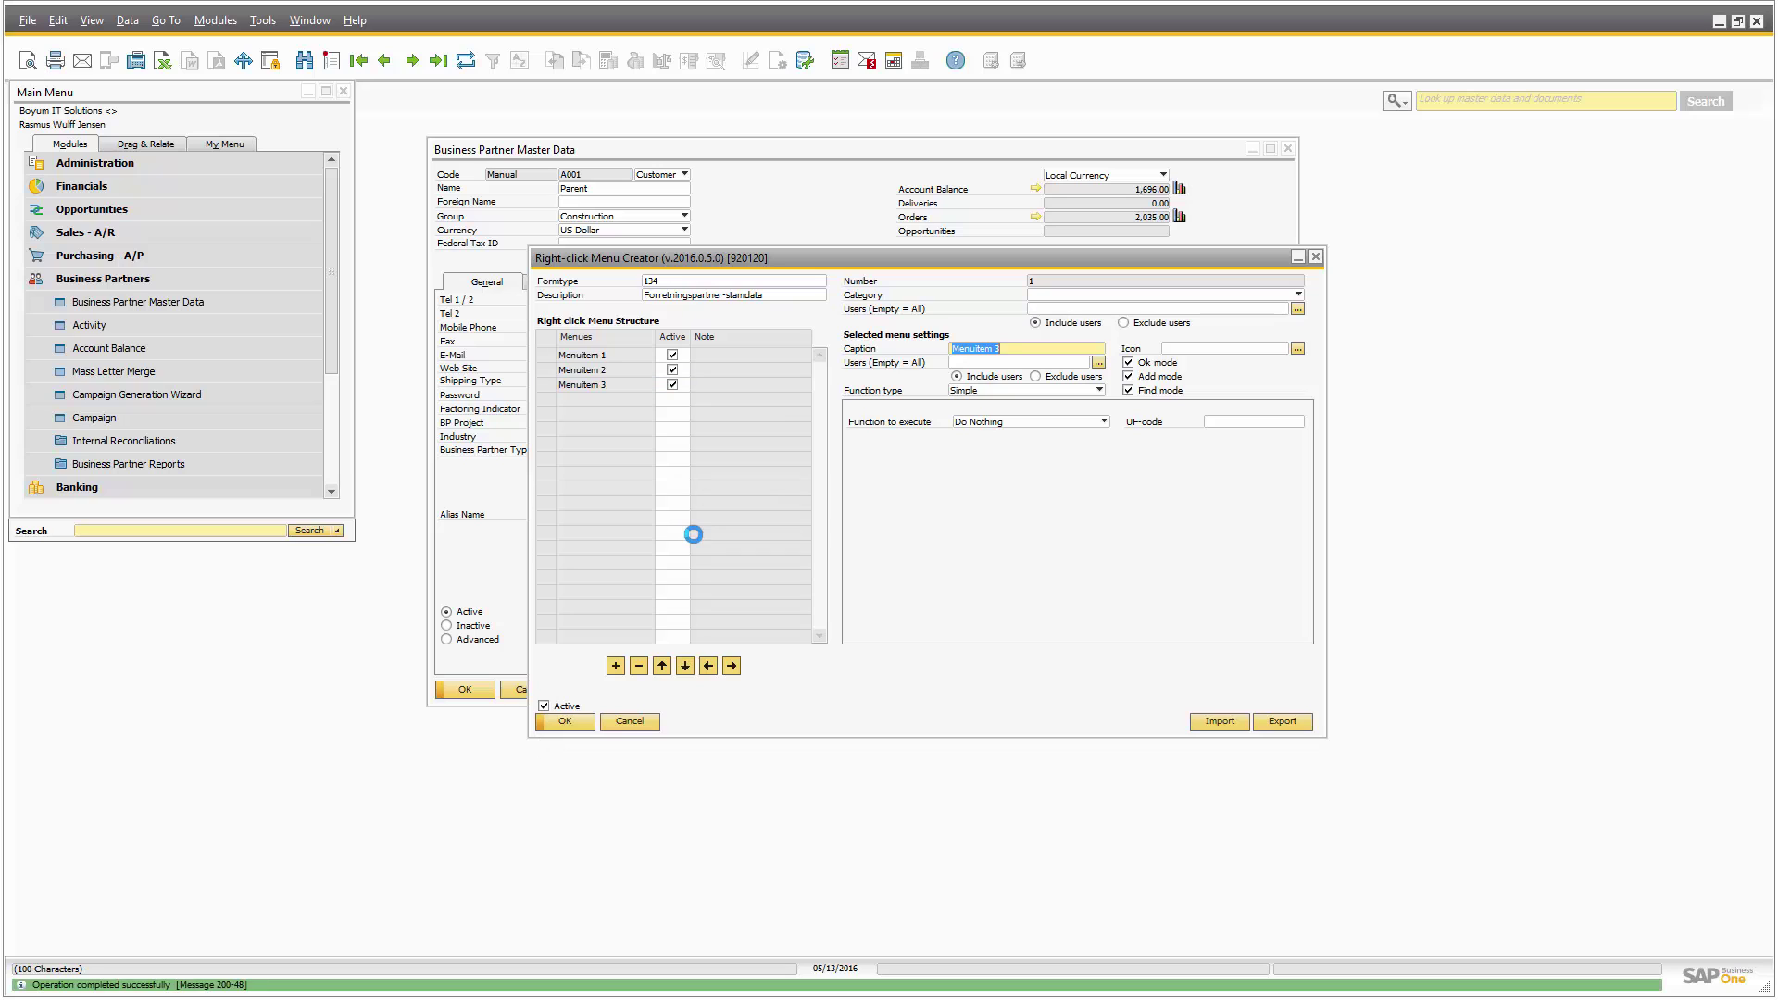
right_click(736, 221)
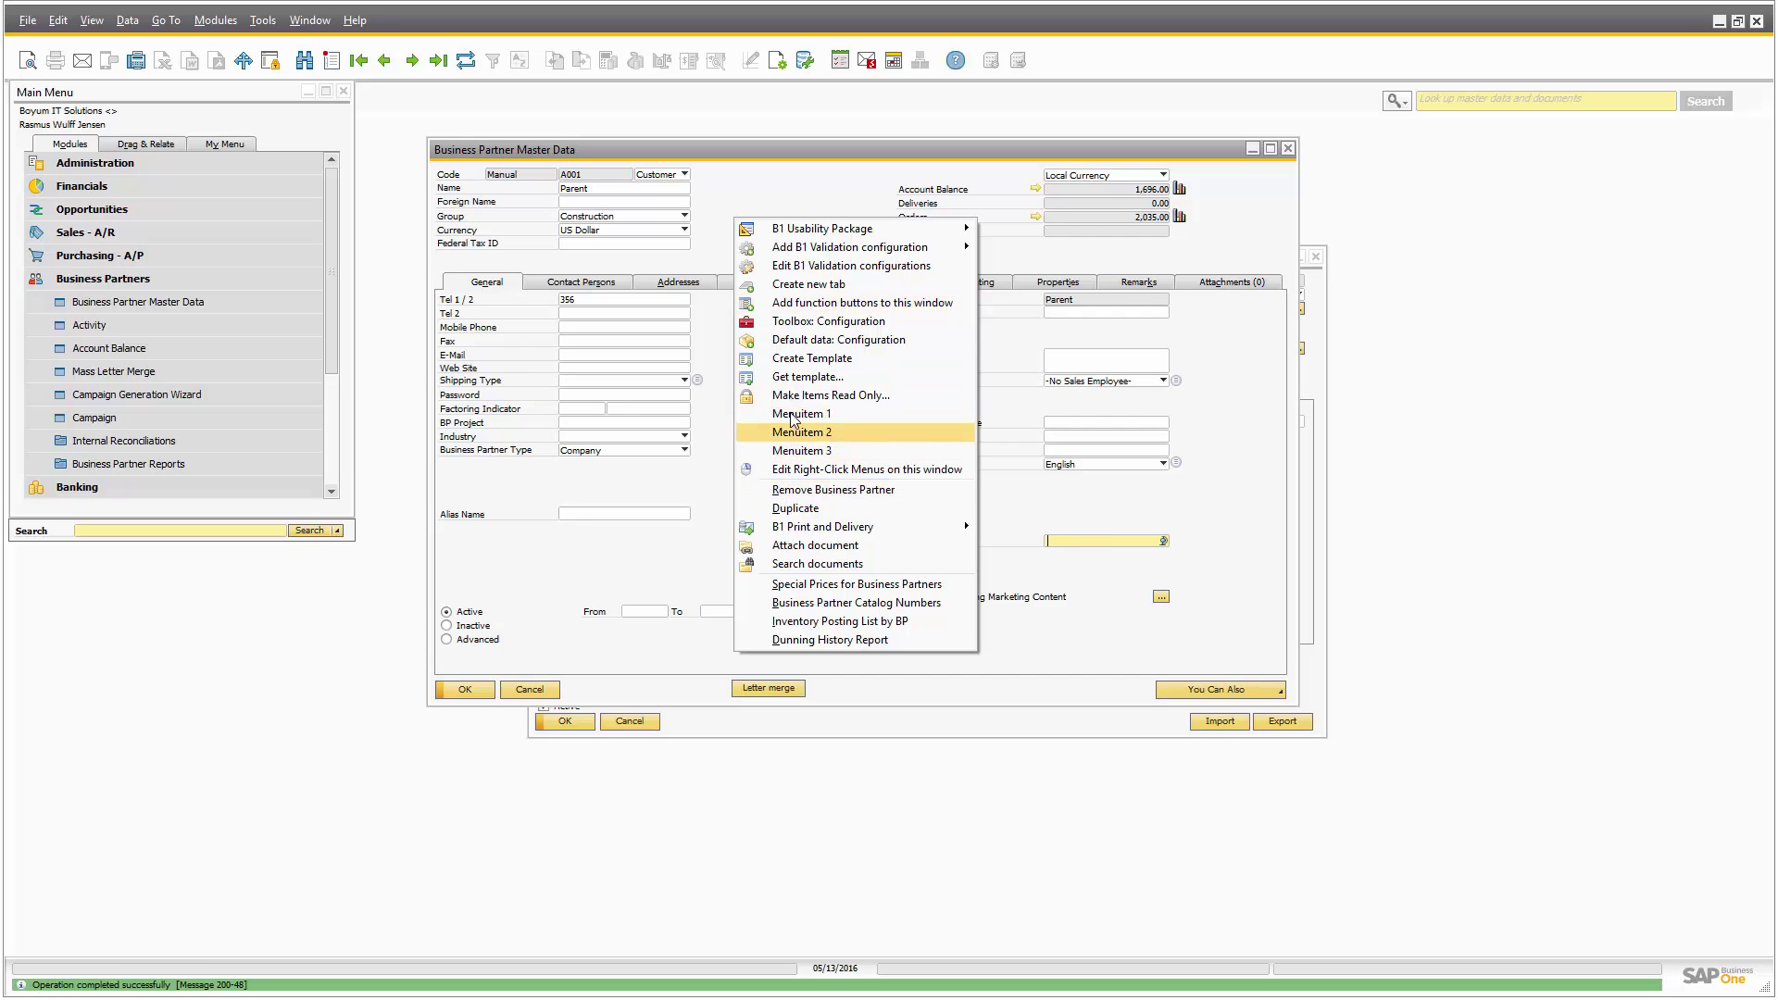
left_click(839, 726)
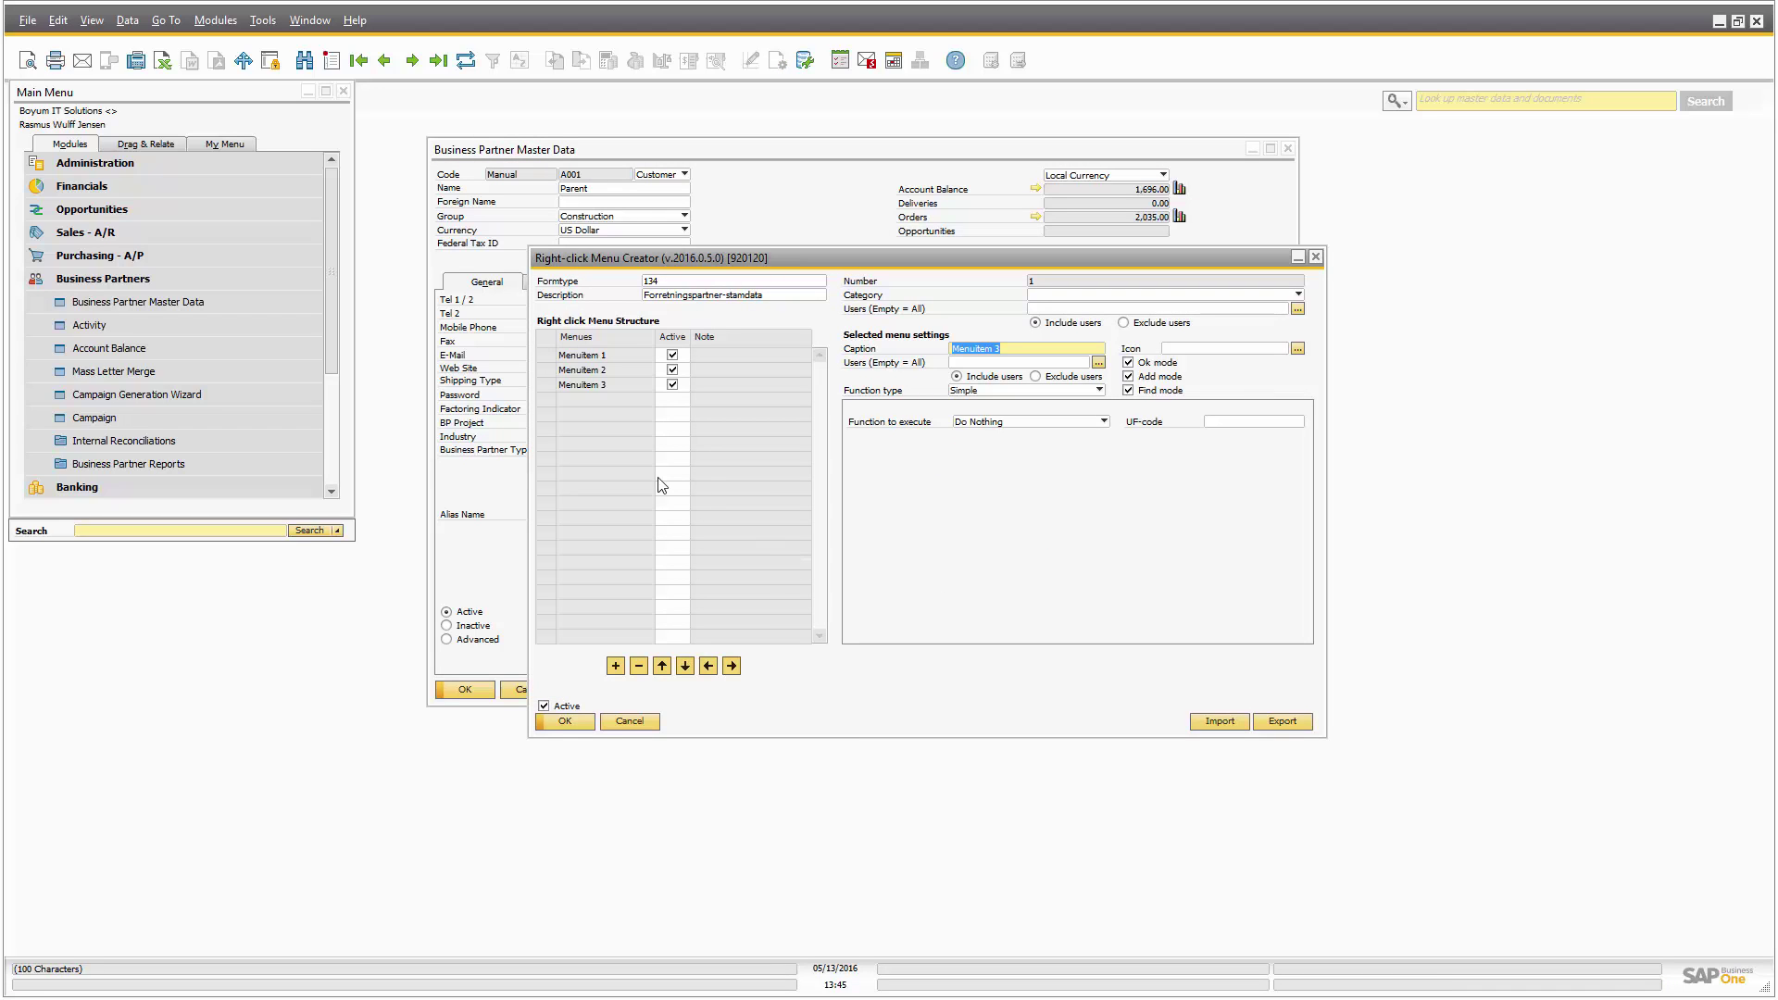
Move Menuitem 3 up two positions to the top of the list and save the order
left_click(544, 384)
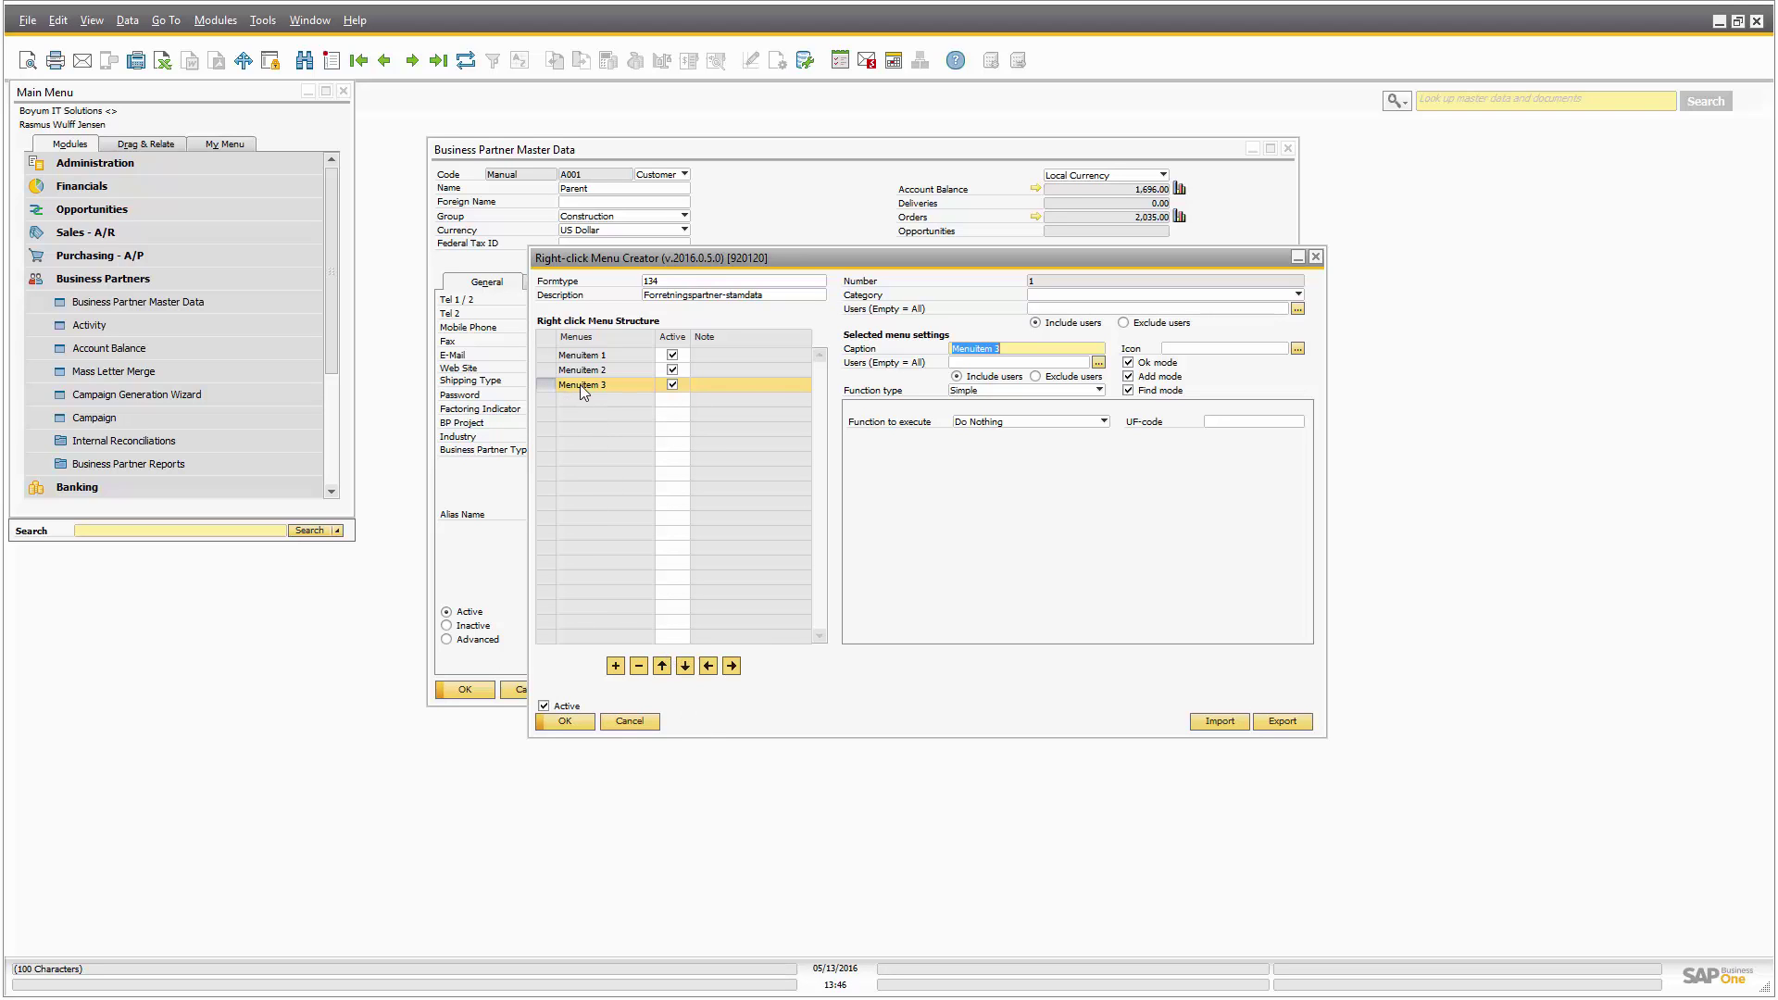
left_click(662, 667)
left_click(662, 667)
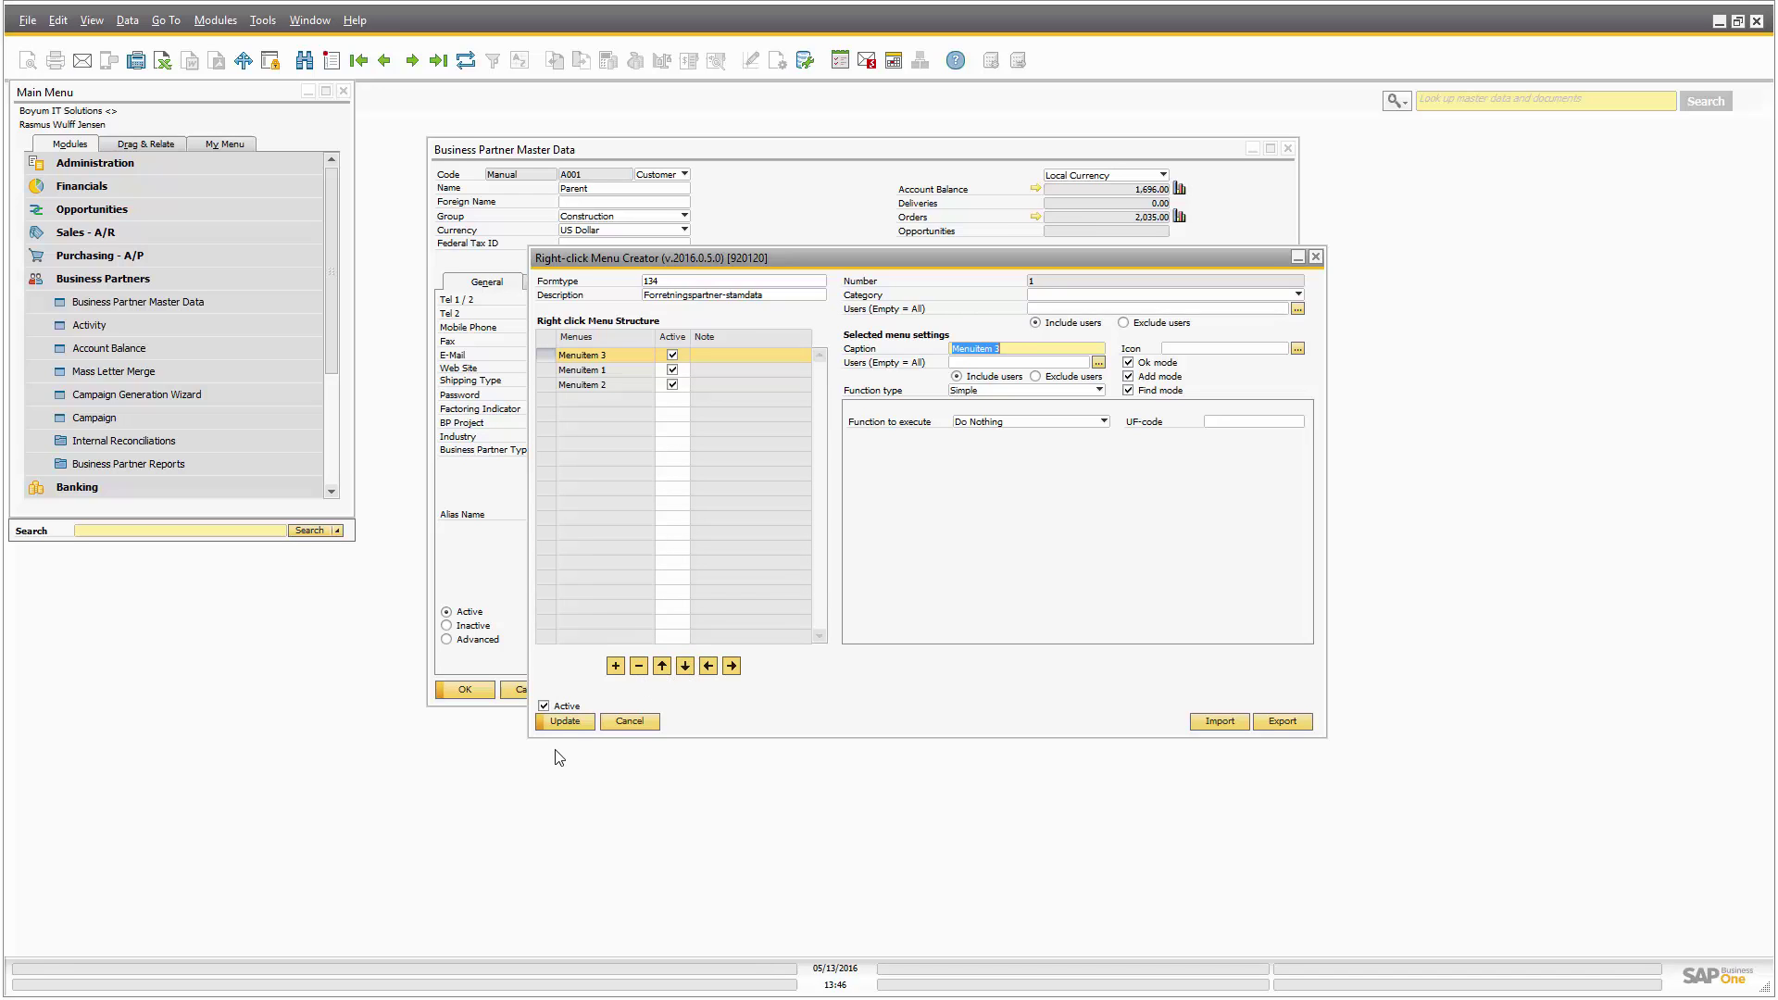
left_click(563, 720)
Verify the new order in the business partner right-click menu and reopen the menu editor
left_click(711, 225)
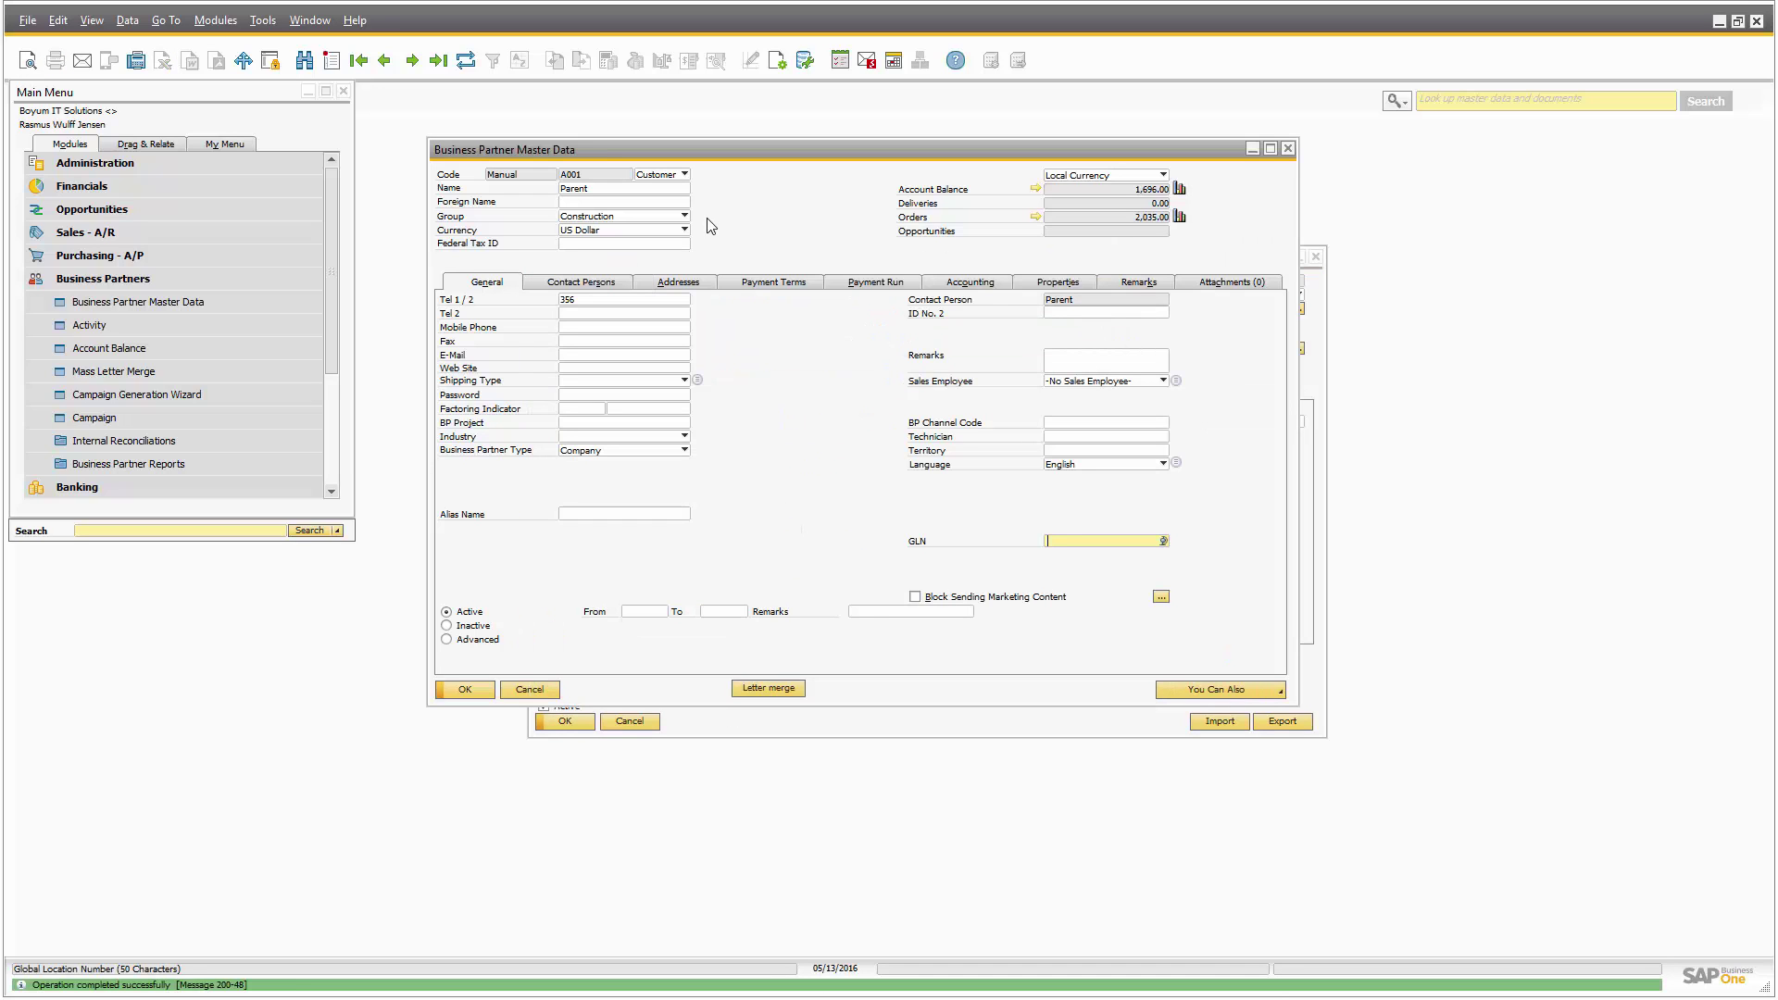
right_click(710, 225)
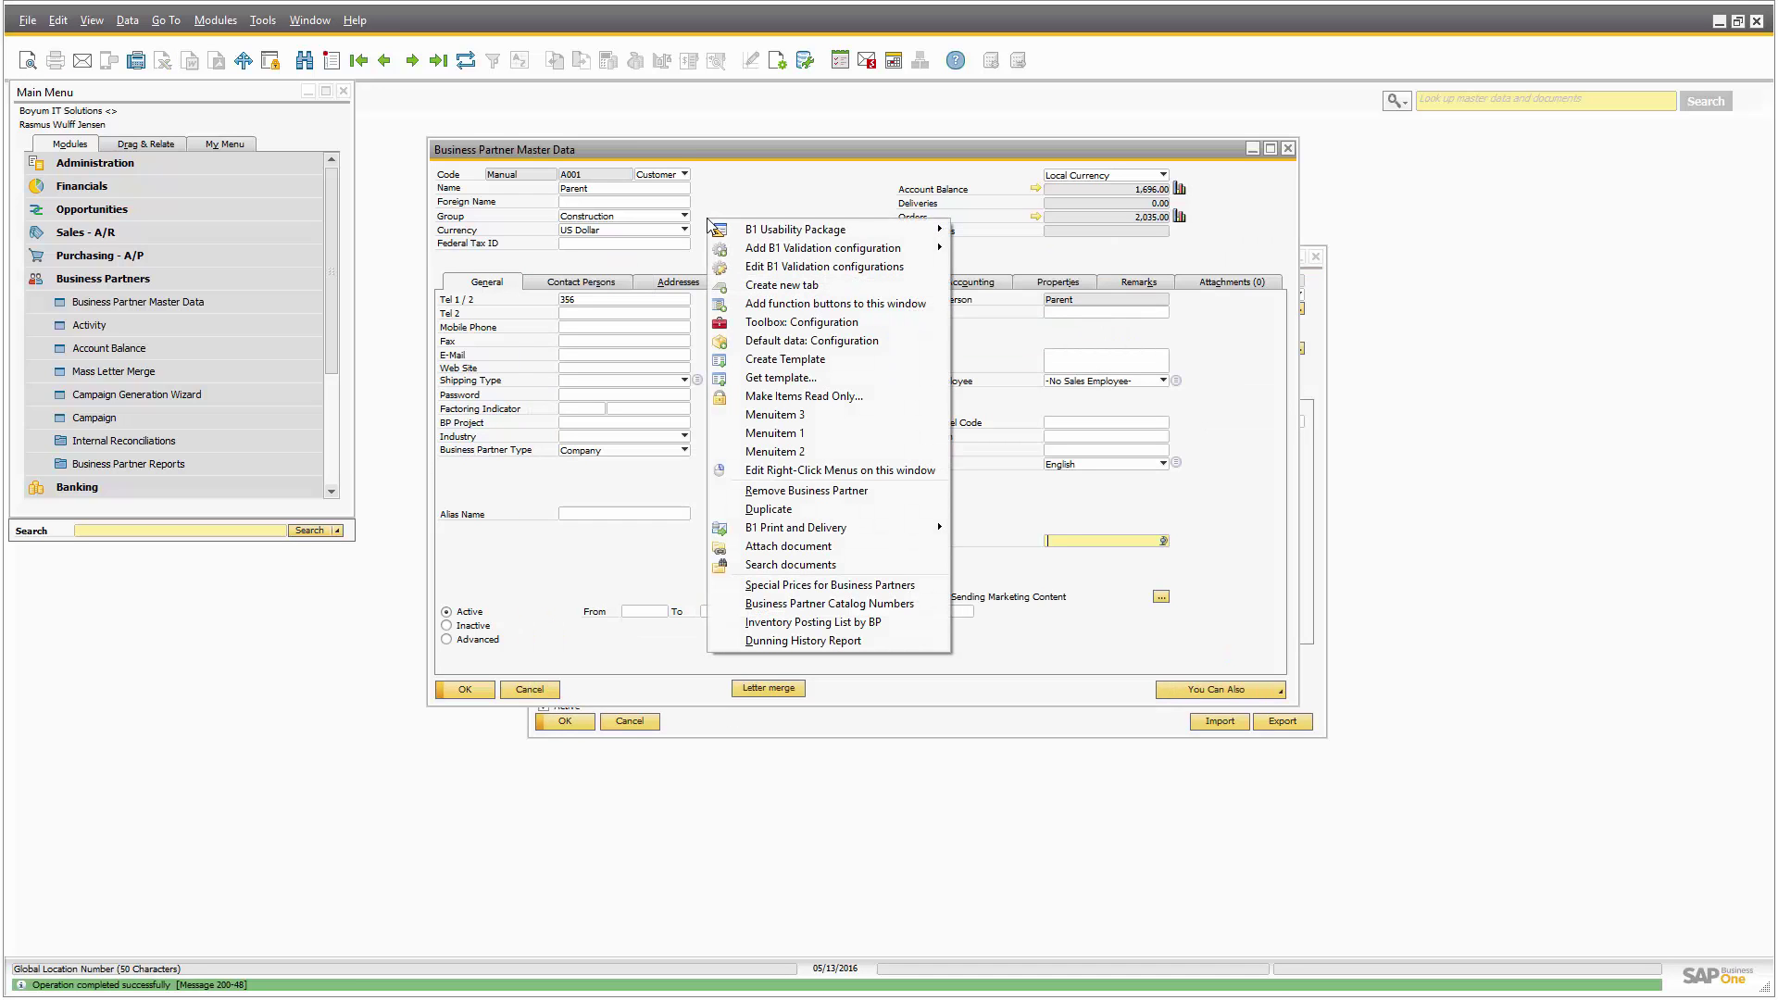
left_click(794, 470)
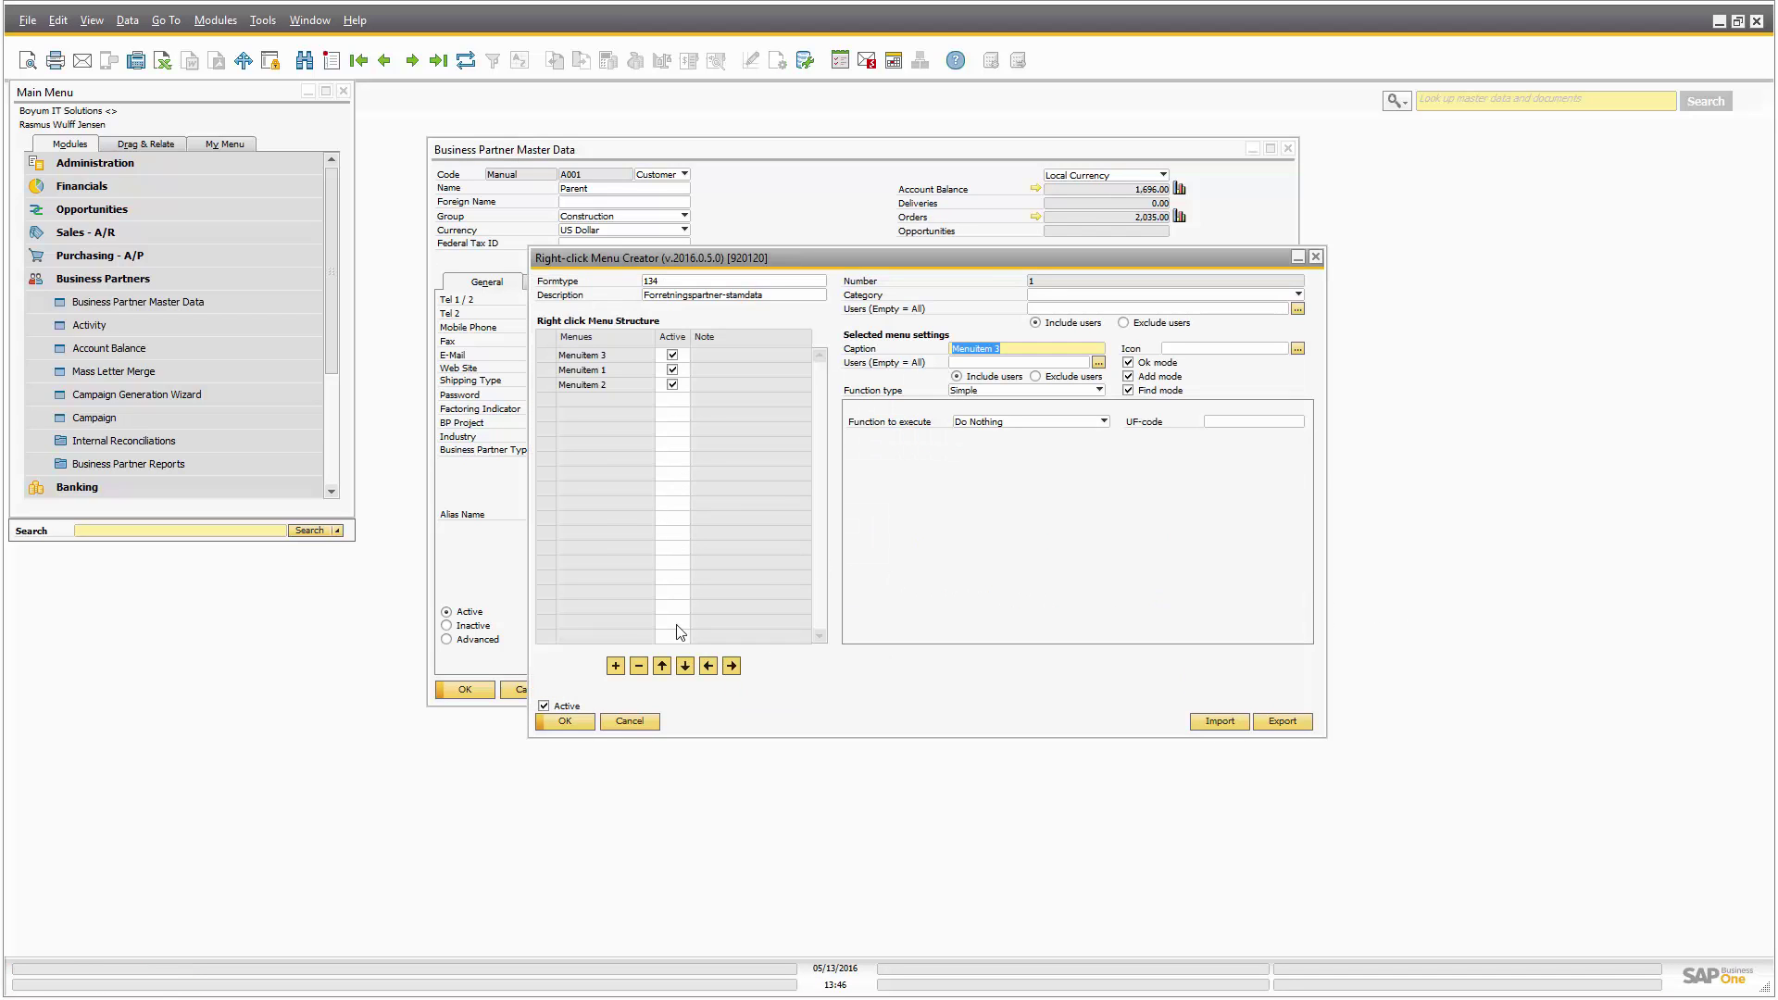
Keep Menuitem 1 at the top level and move Menuitem 3 down below Menuitem 2
left_click(543, 371)
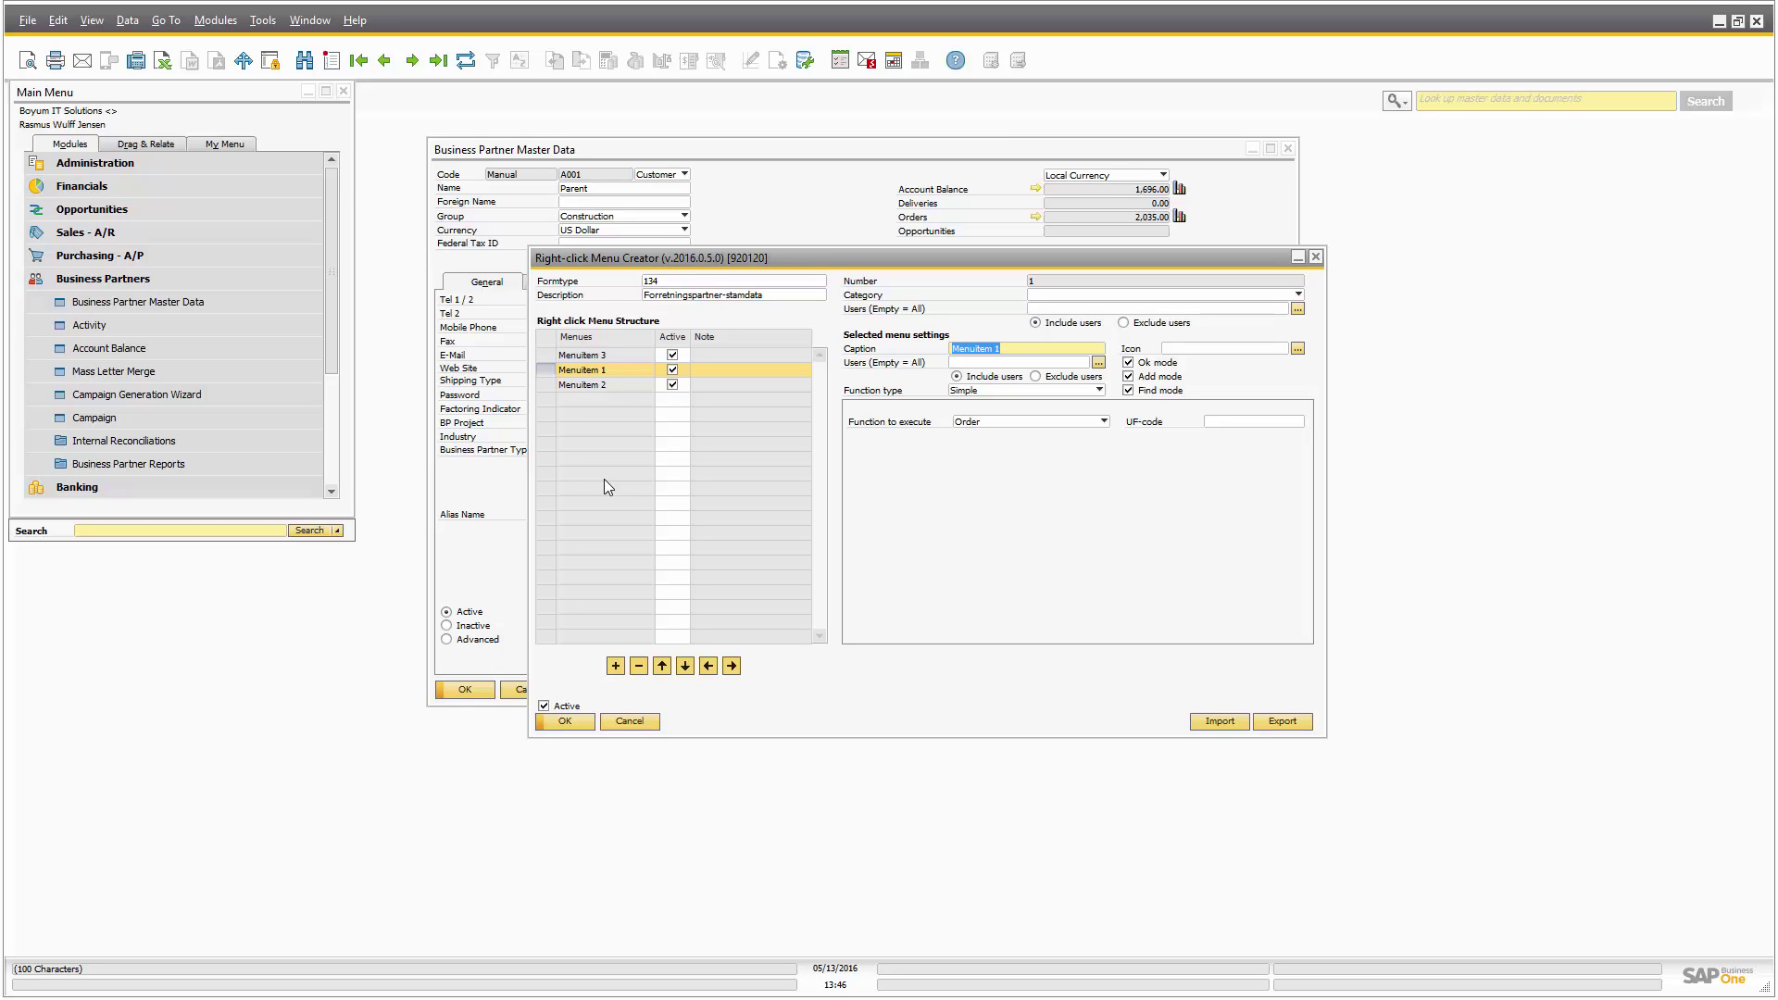
left_click(731, 666)
left_click(708, 666)
left_click(582, 355)
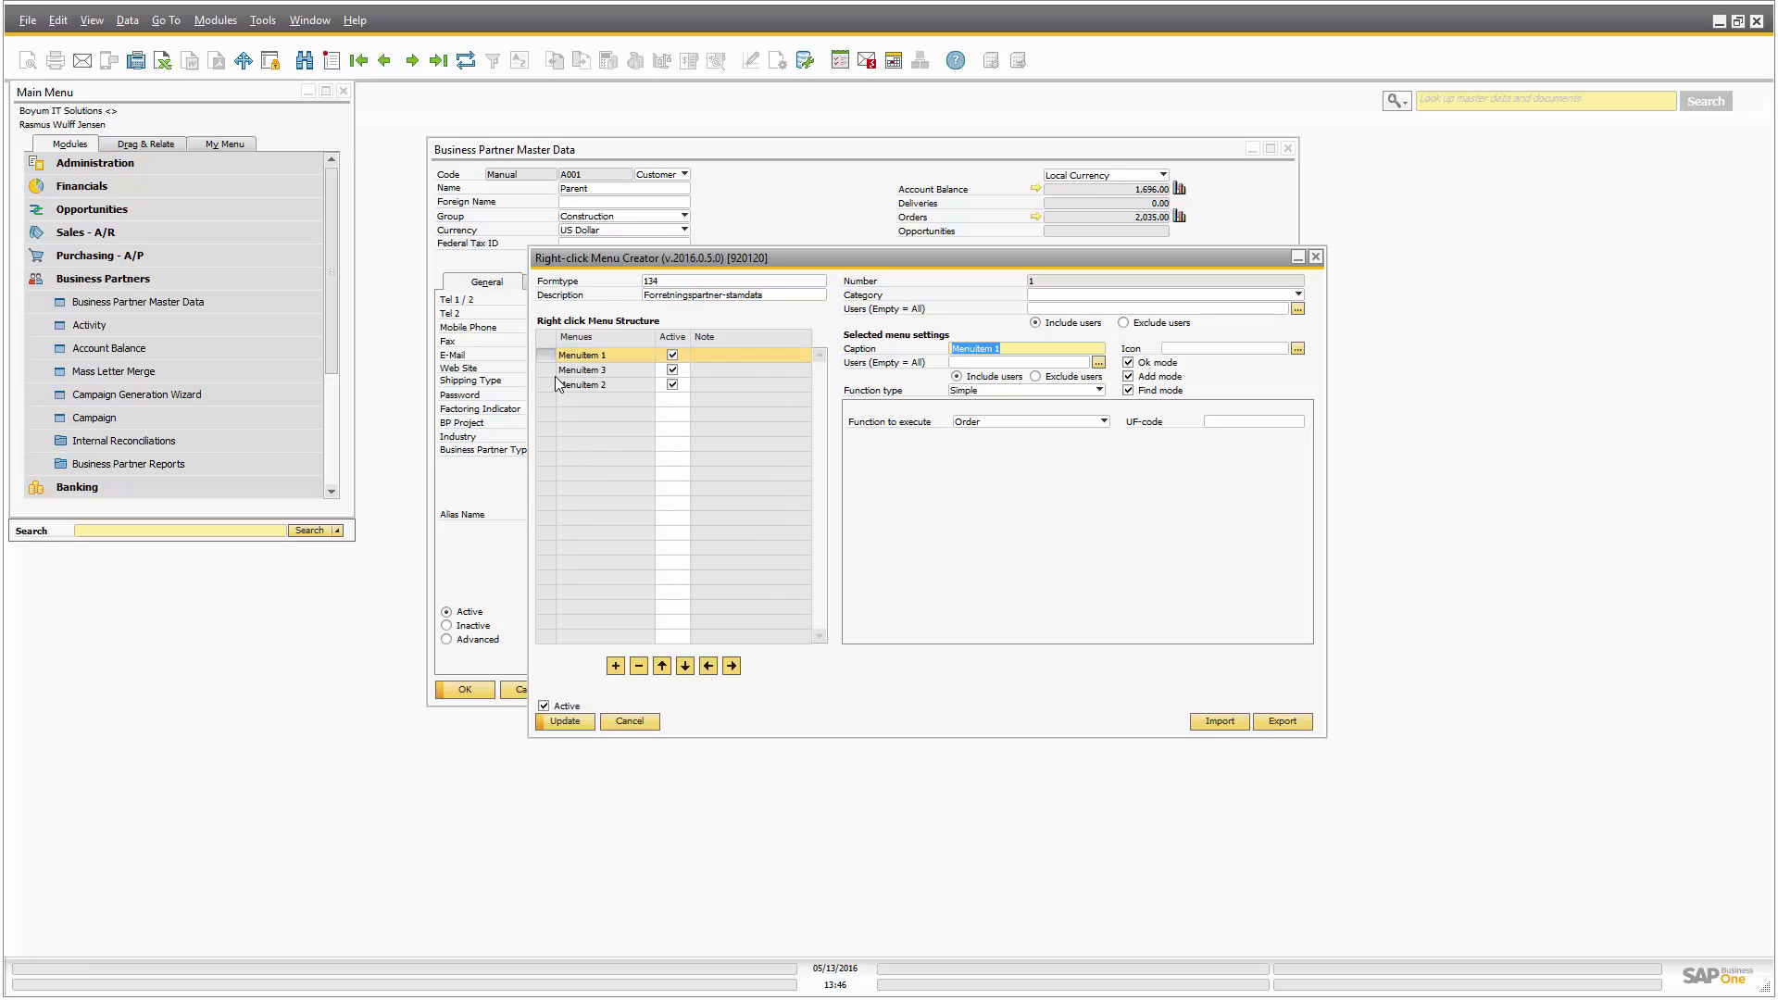
left_click(685, 666)
left_click(685, 666)
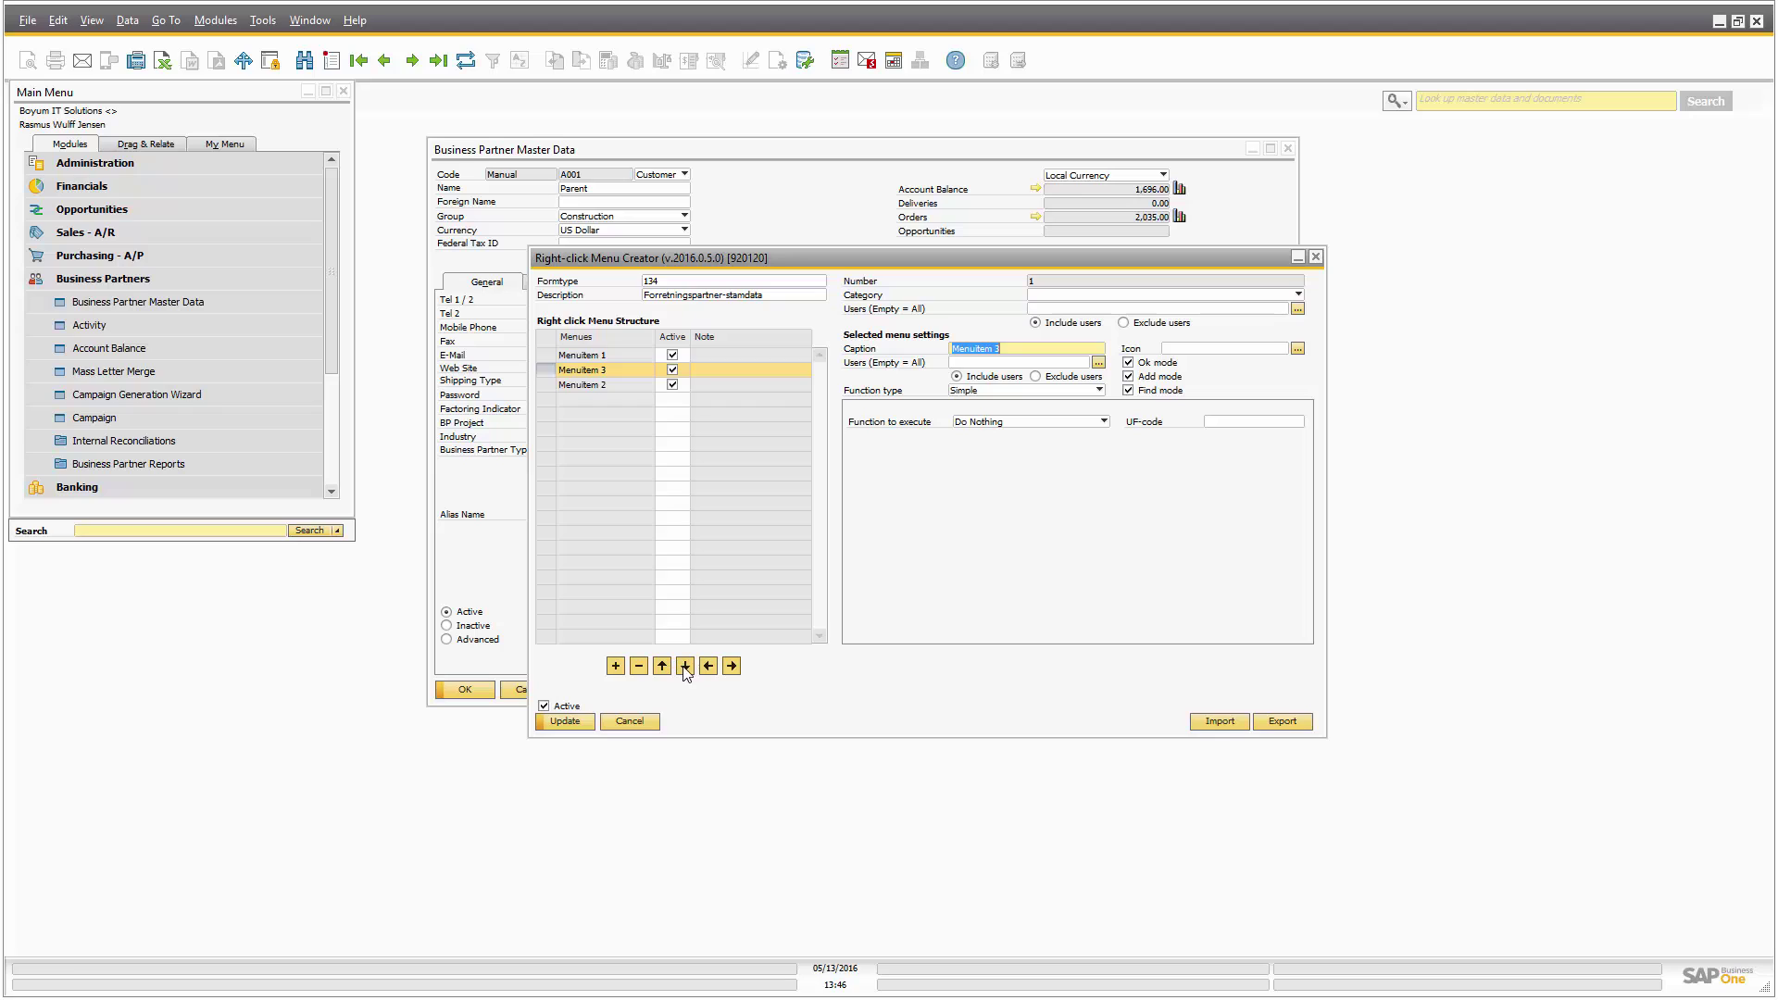
Nest Menuitem 2 under Menuitem 1 and Menuitem 3 under Menuitem 2, then save
left_click(550, 370)
left_click(731, 666)
left_click(541, 386)
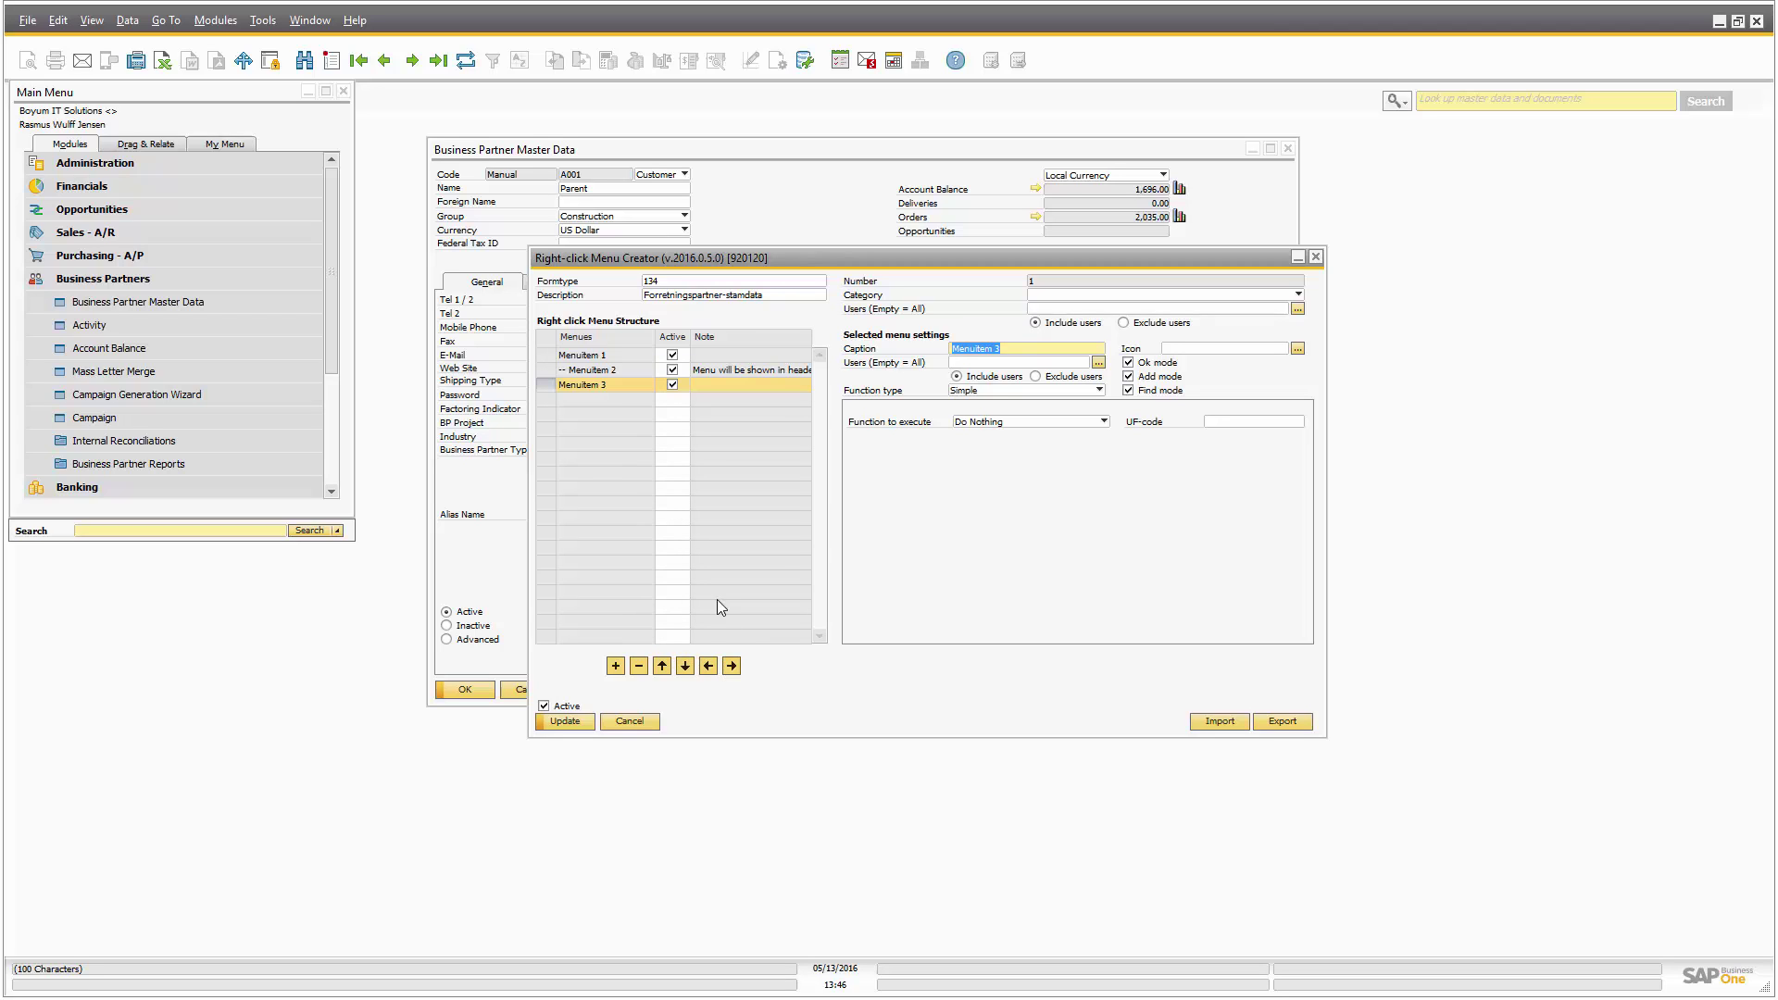
left_click(730, 668)
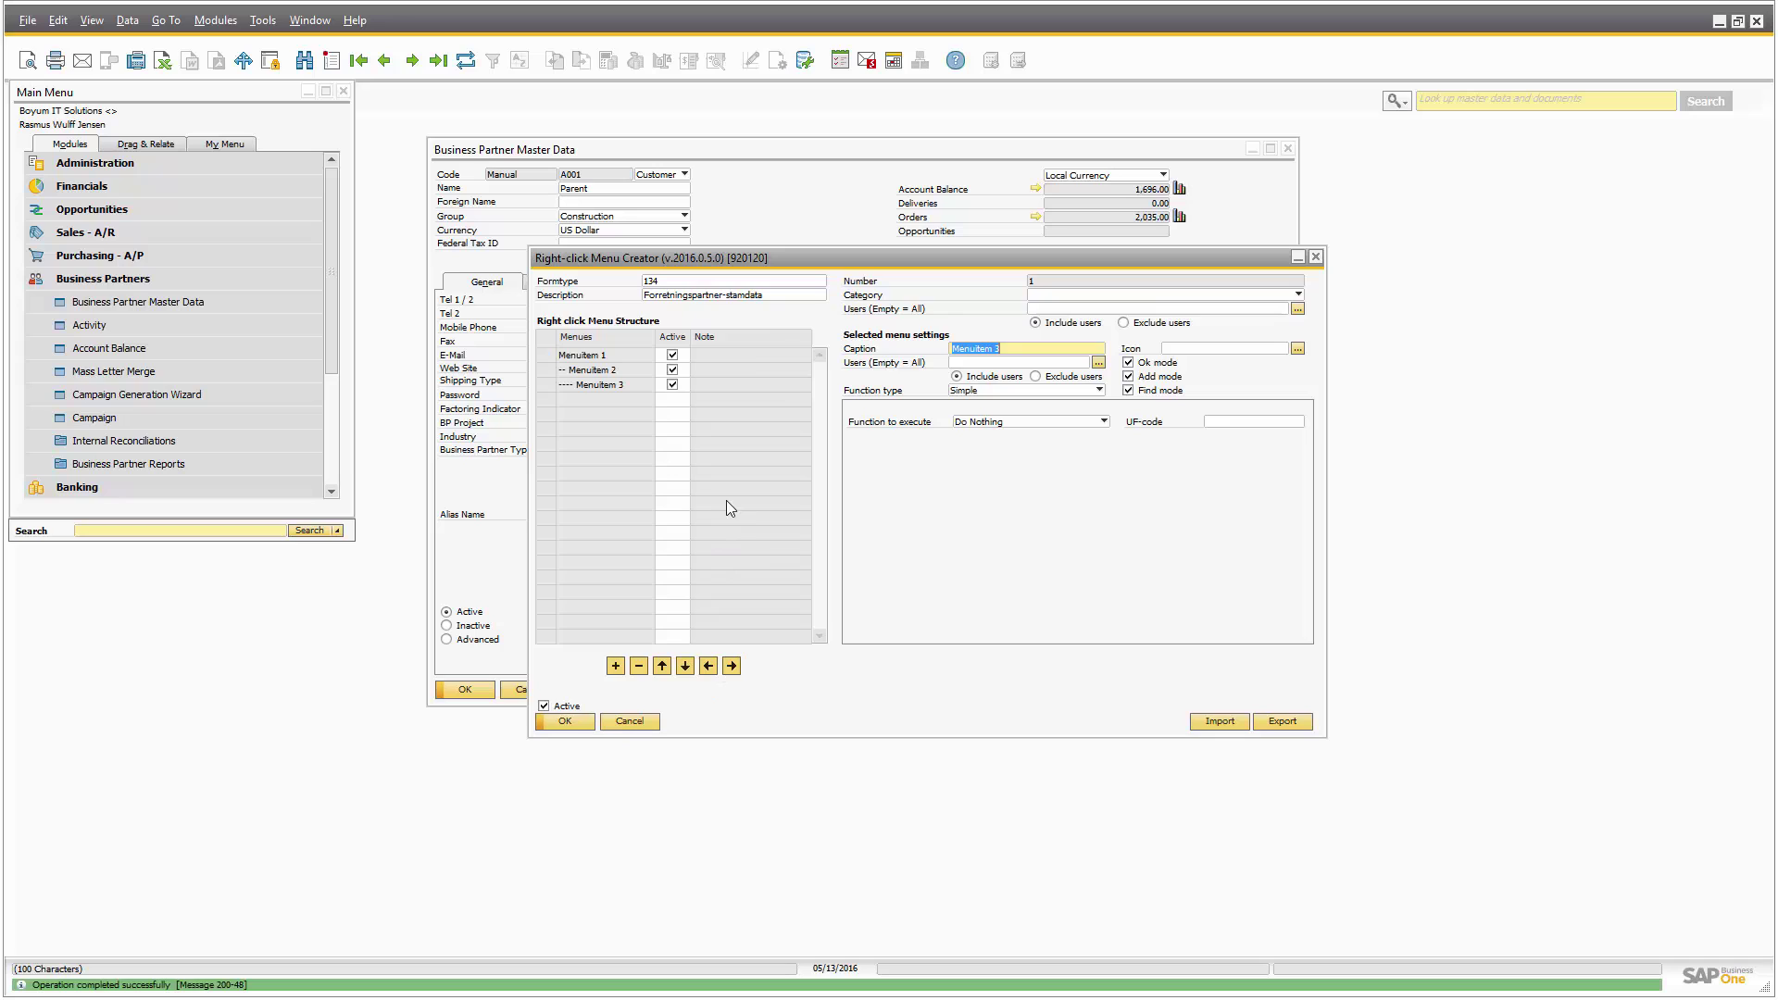
left_click(731, 205)
Inspect the three-level Menuitem entries in the Business Partner Master Data right-click menu, then return to the creator
right_click(730, 201)
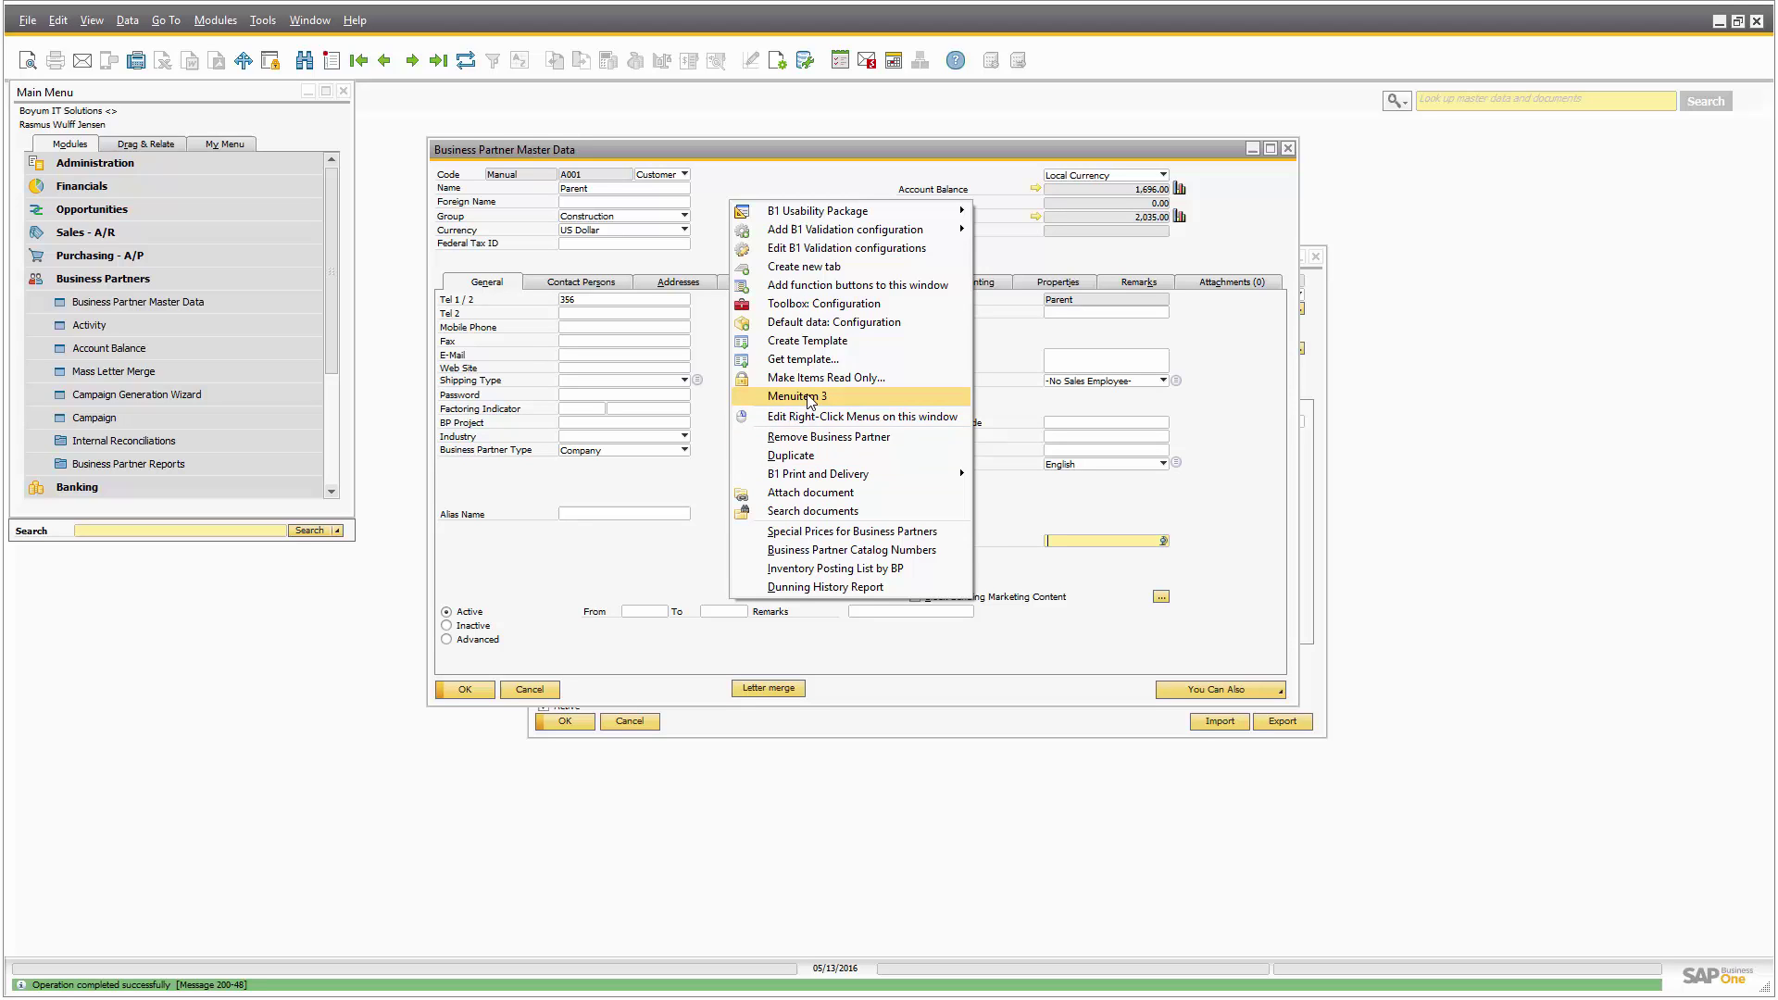
left_click(1320, 673)
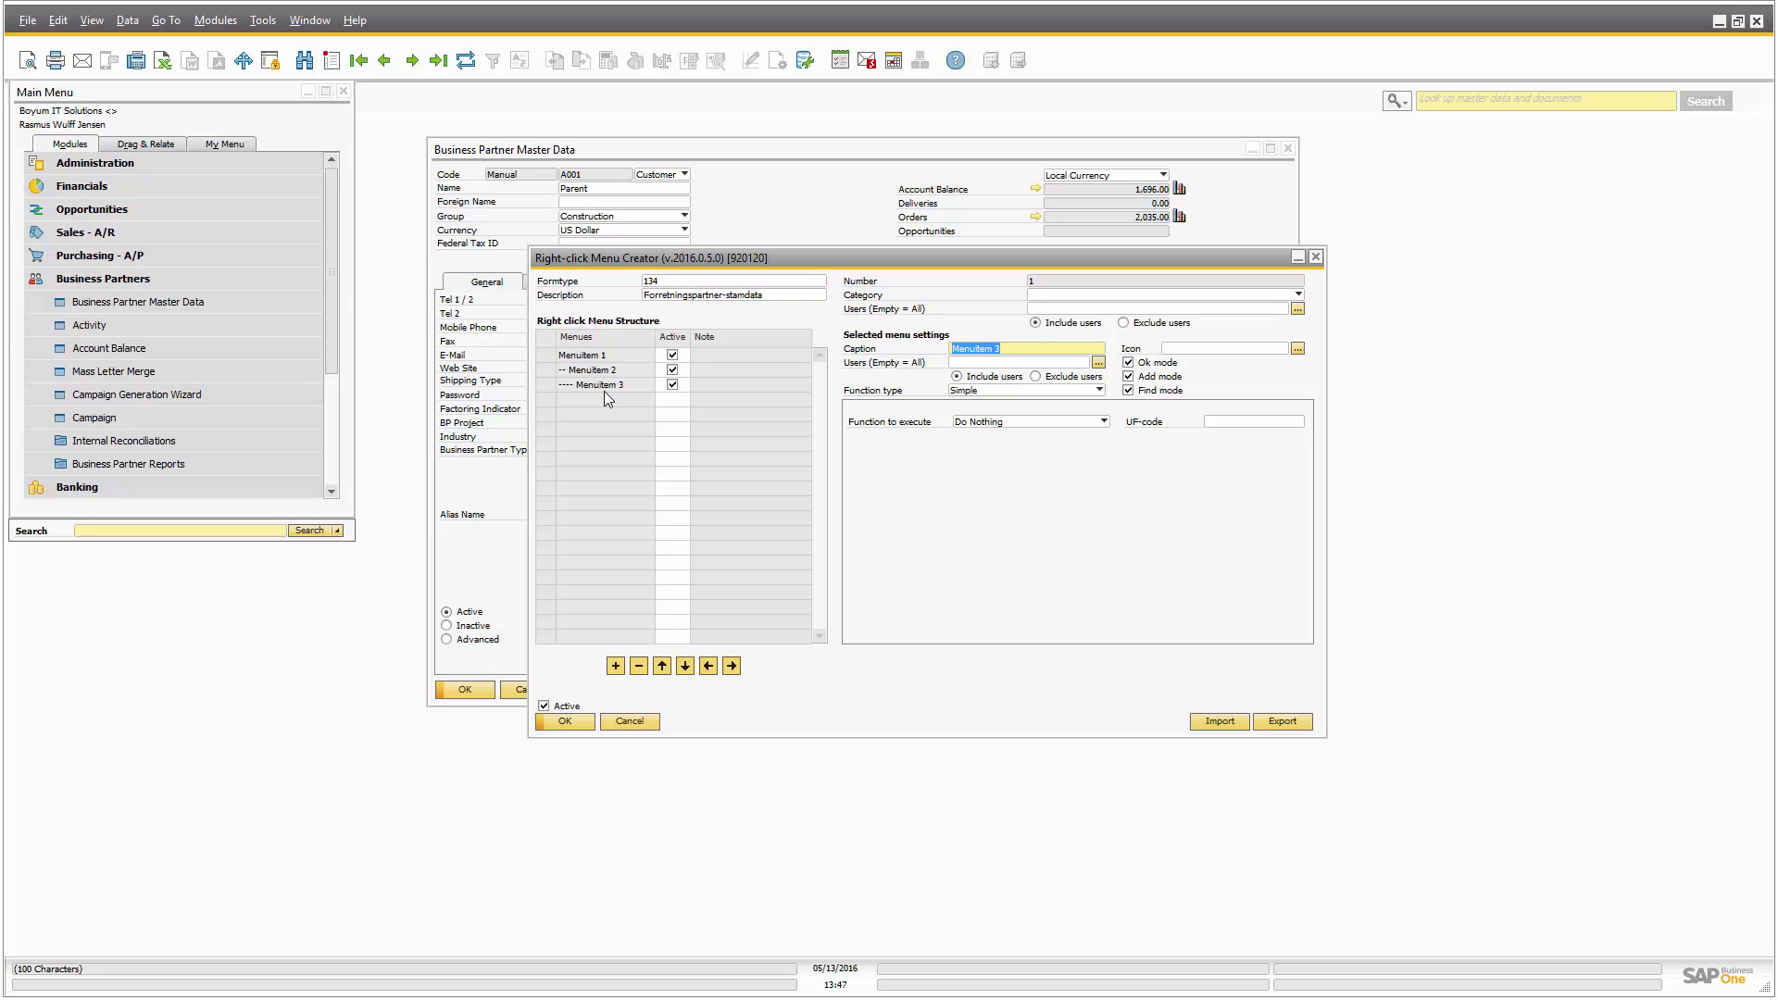
Add Menuitem 4 nested under Menuitem 3 and save the structure
left_click(616, 666)
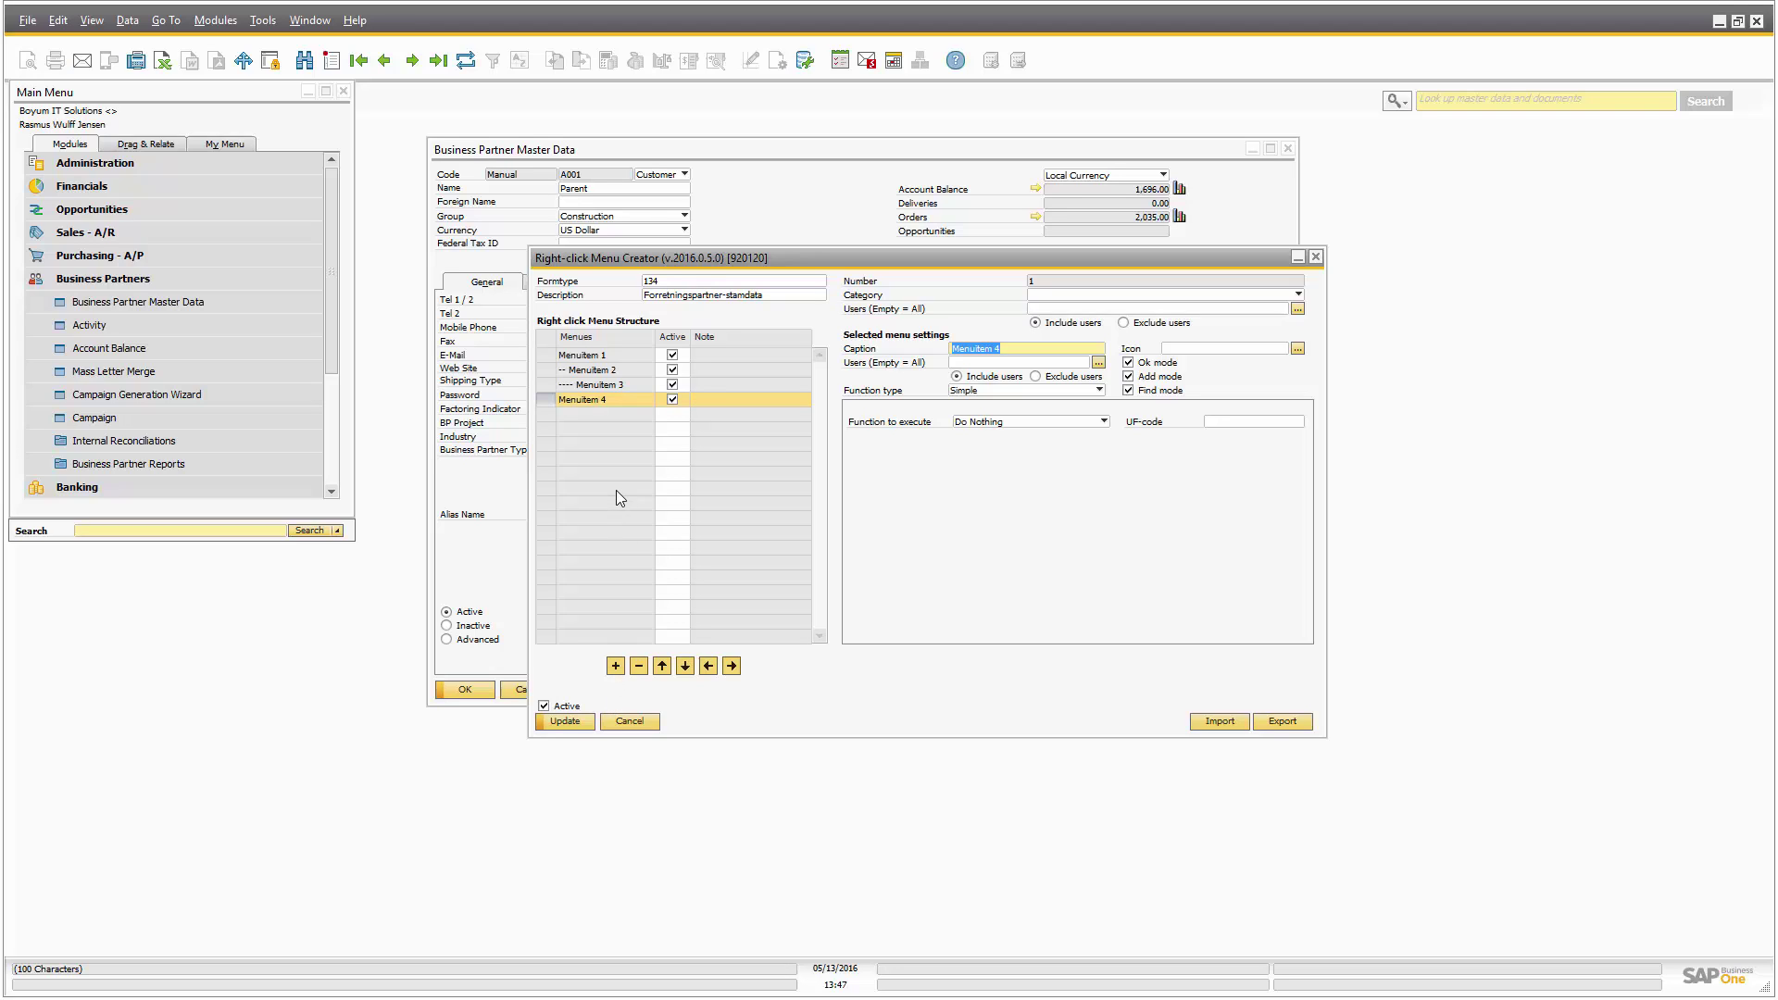
left_click(737, 671)
left_click(565, 722)
Check the business partner right-click menu entries, then reopen Edit Right-Click Menus for this window
left_click(759, 190)
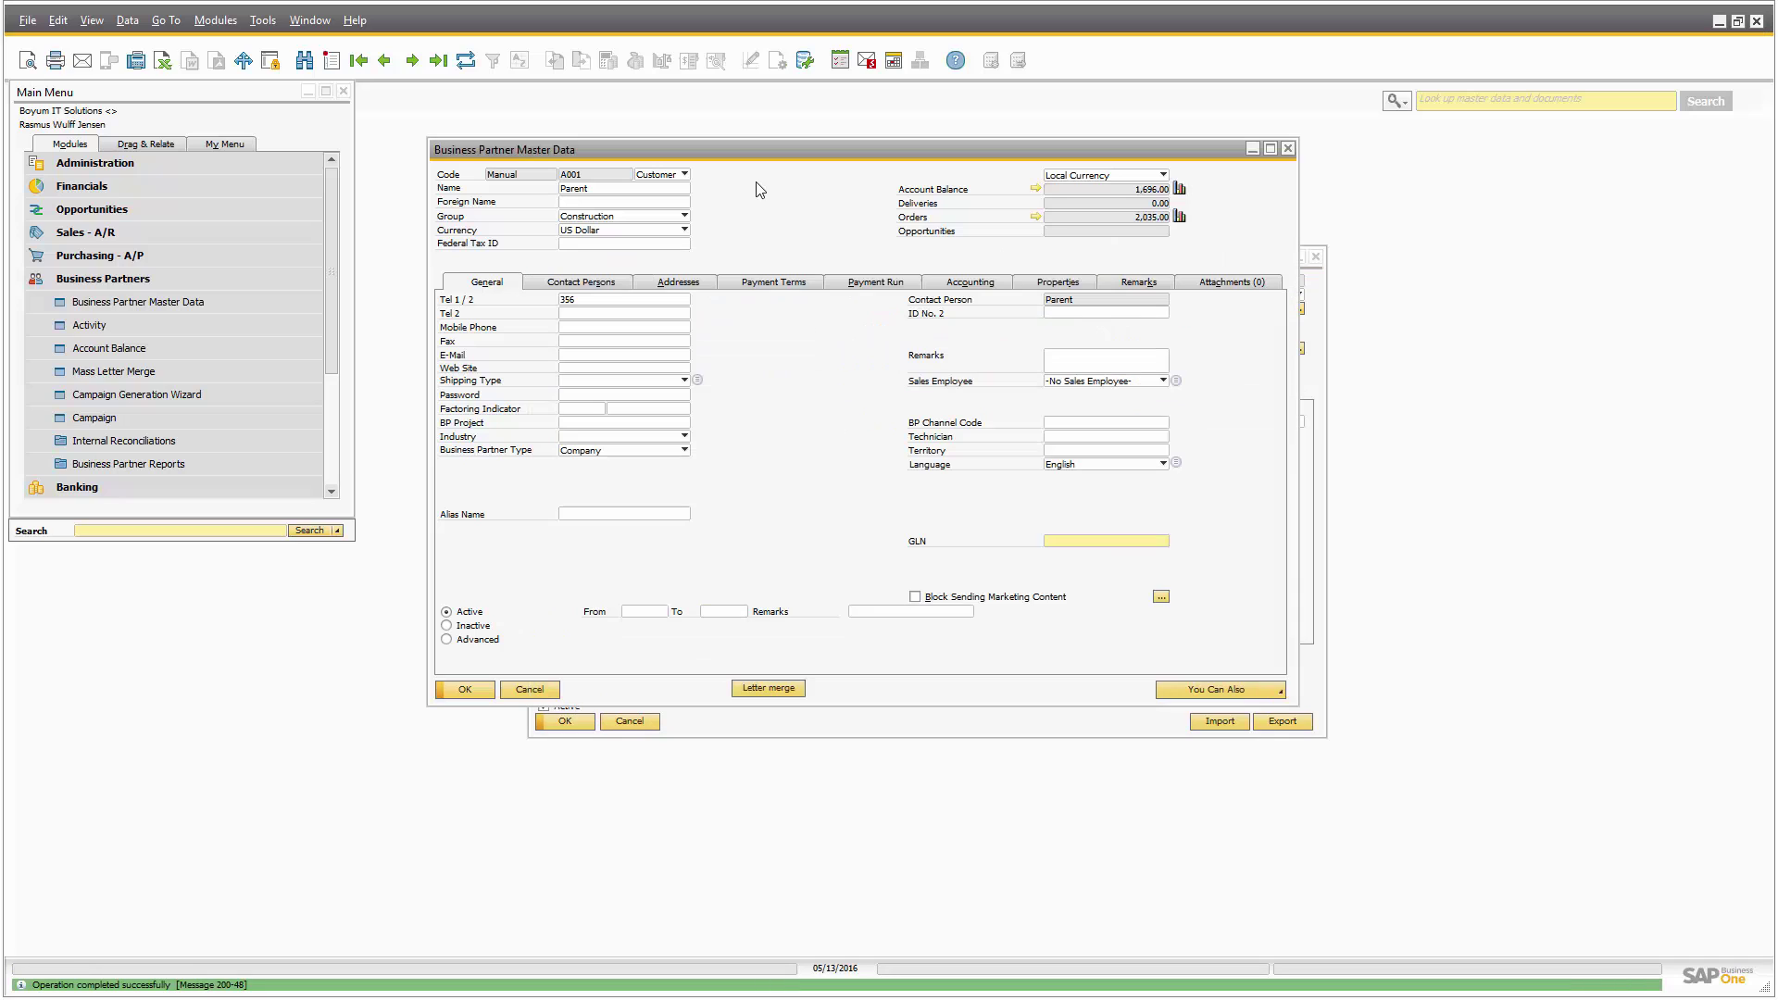
right_click(738, 225)
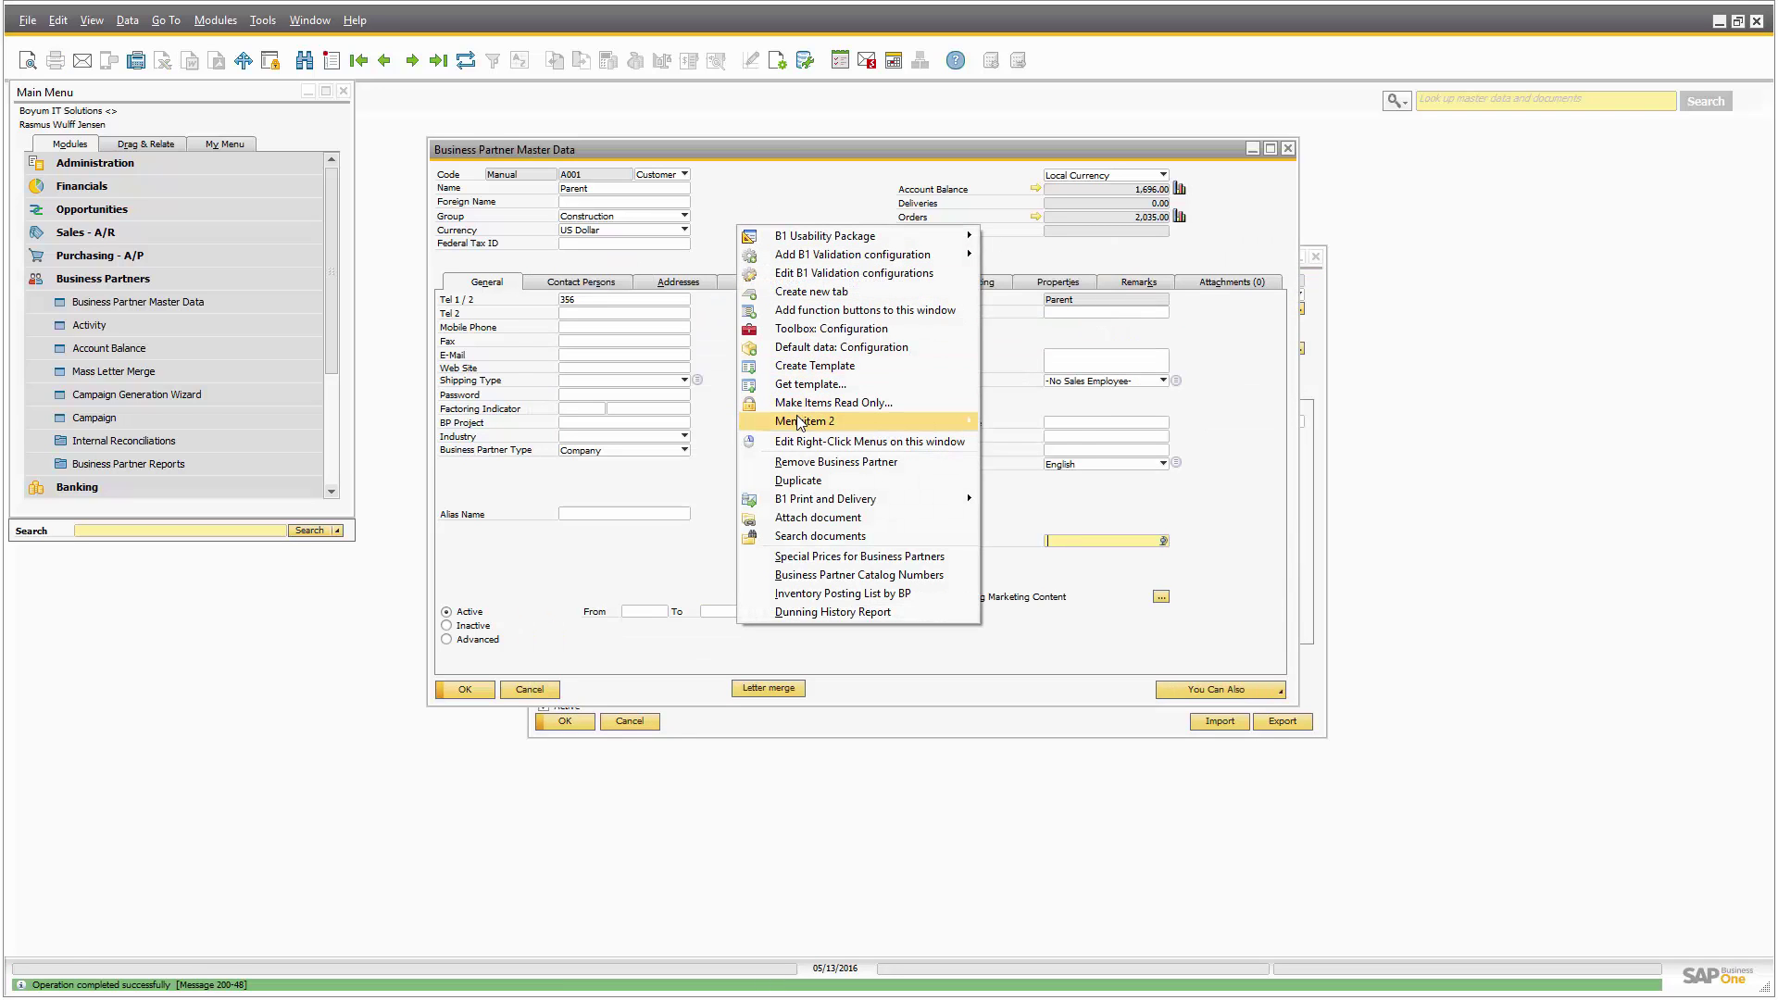
mouse_move(801, 421)
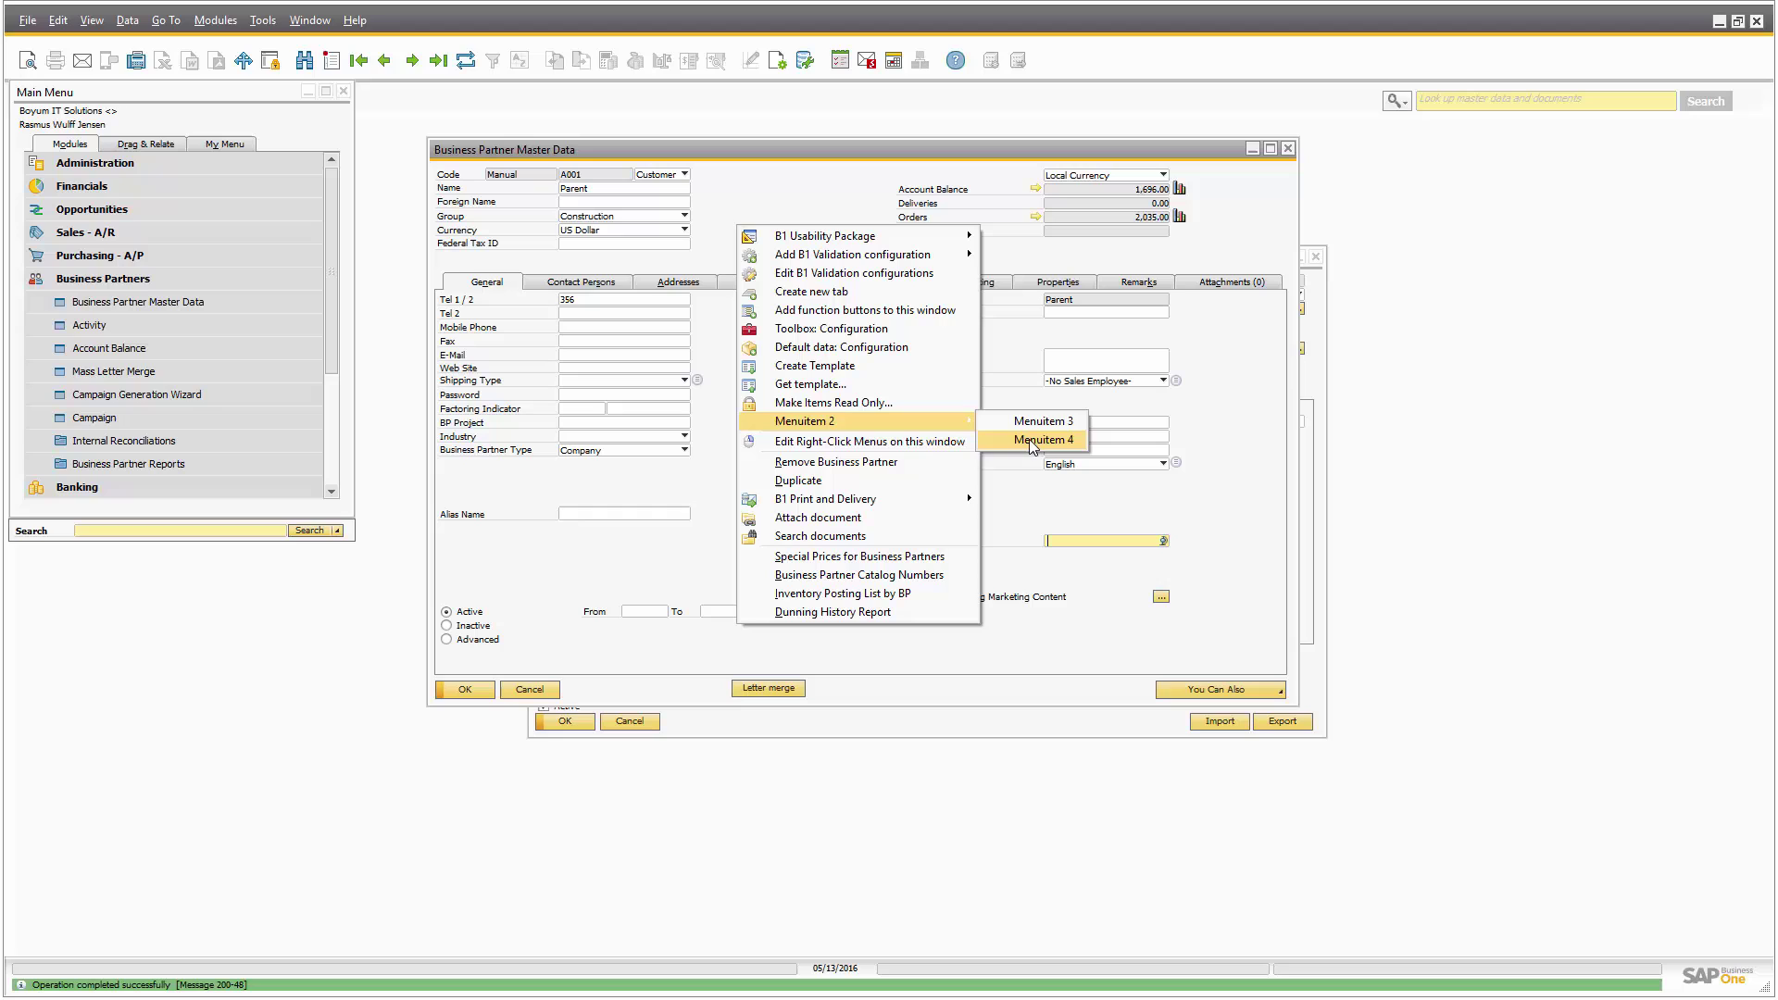
left_click(1303, 518)
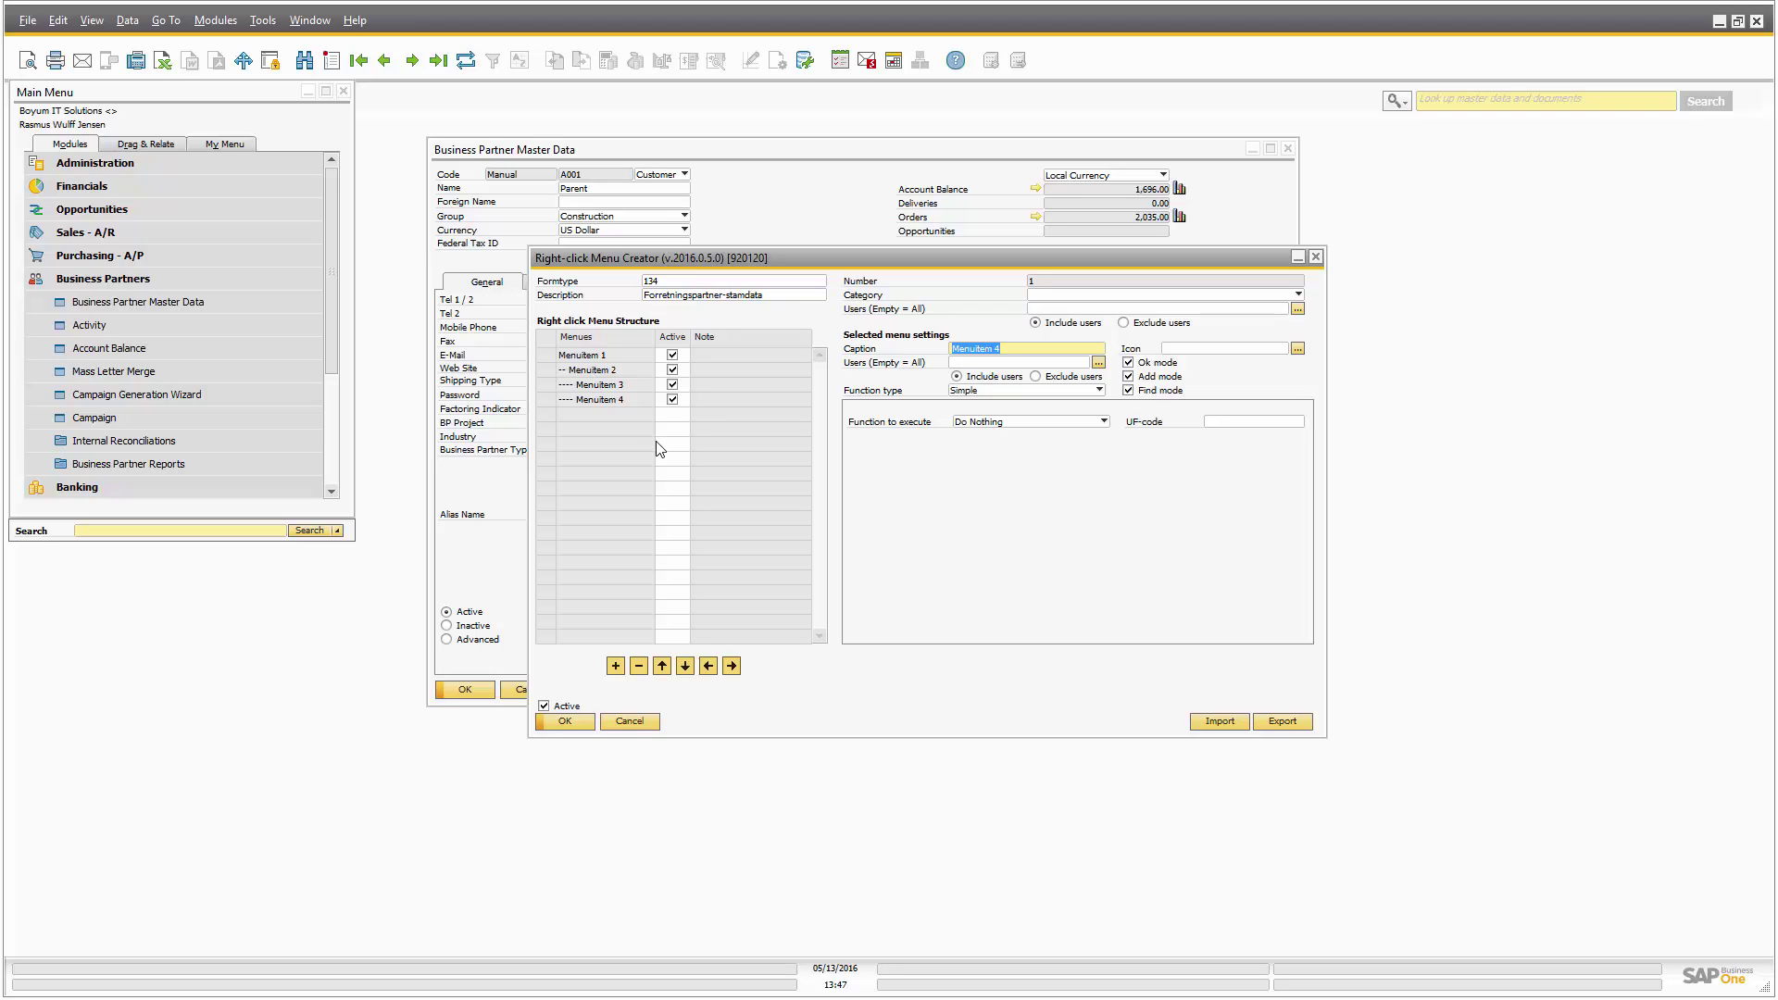
Add Menuitem 5 nested under Menuitem 1 and save the updated structure
left_click(615, 666)
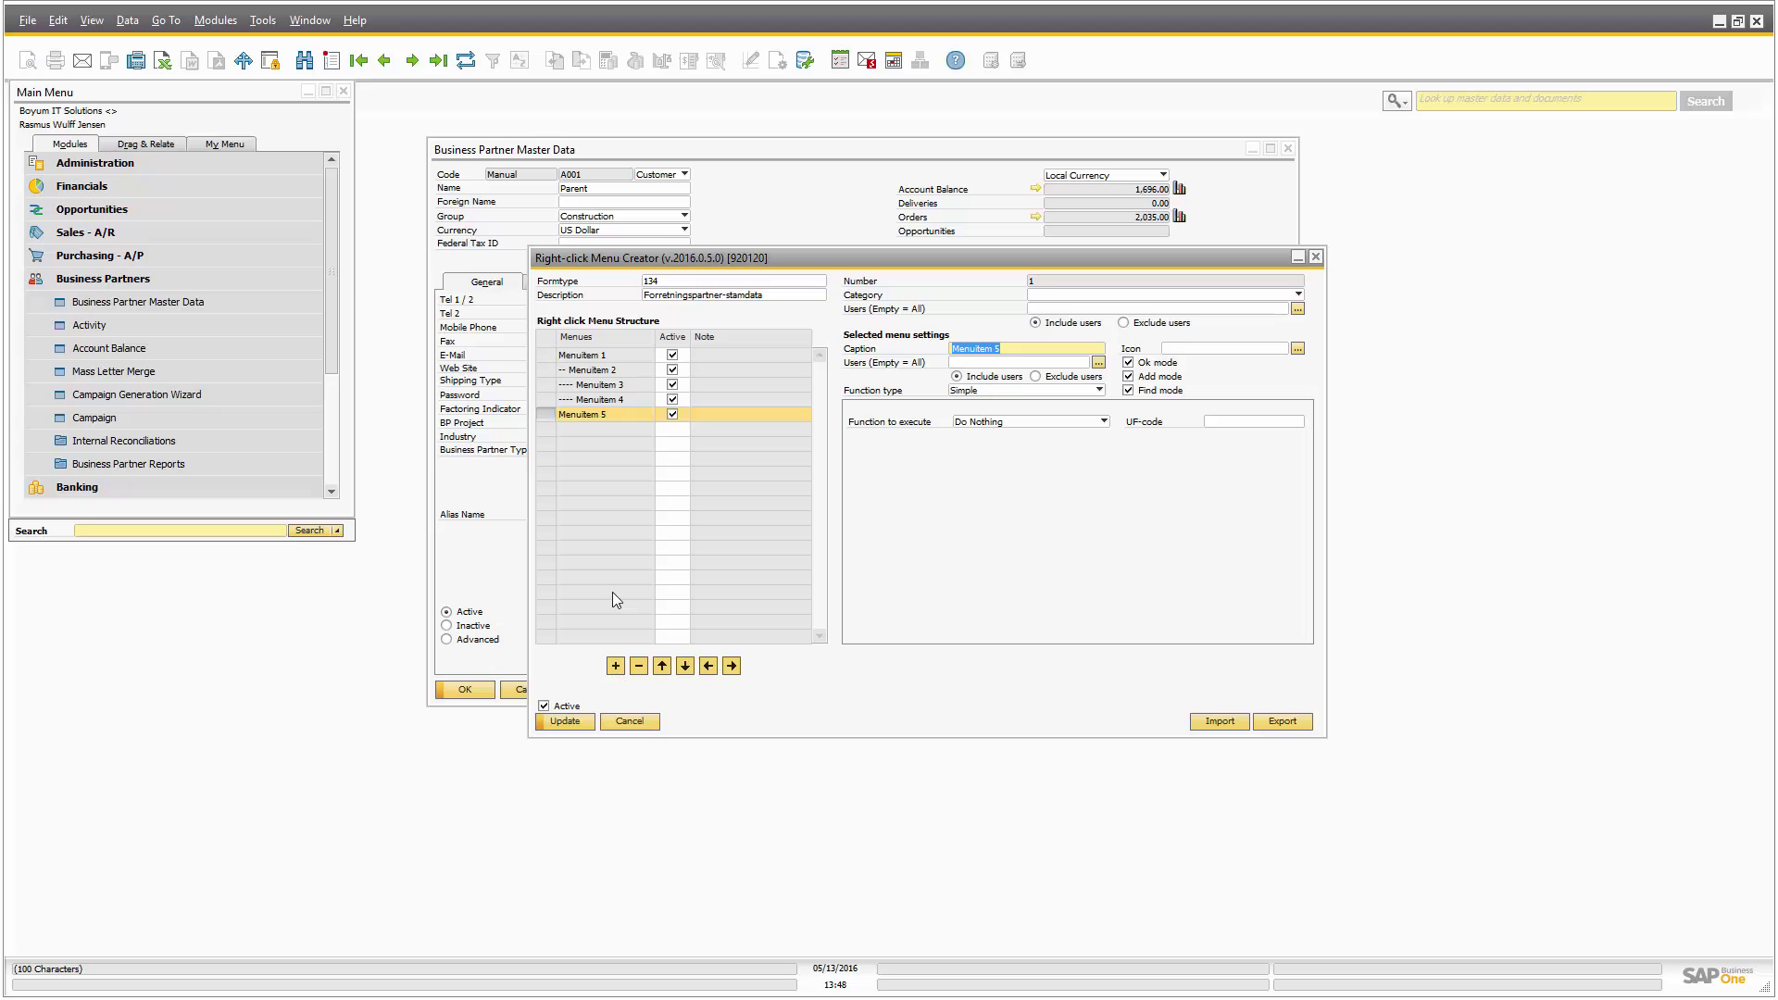
left_click(735, 675)
left_click(559, 721)
left_click(767, 193)
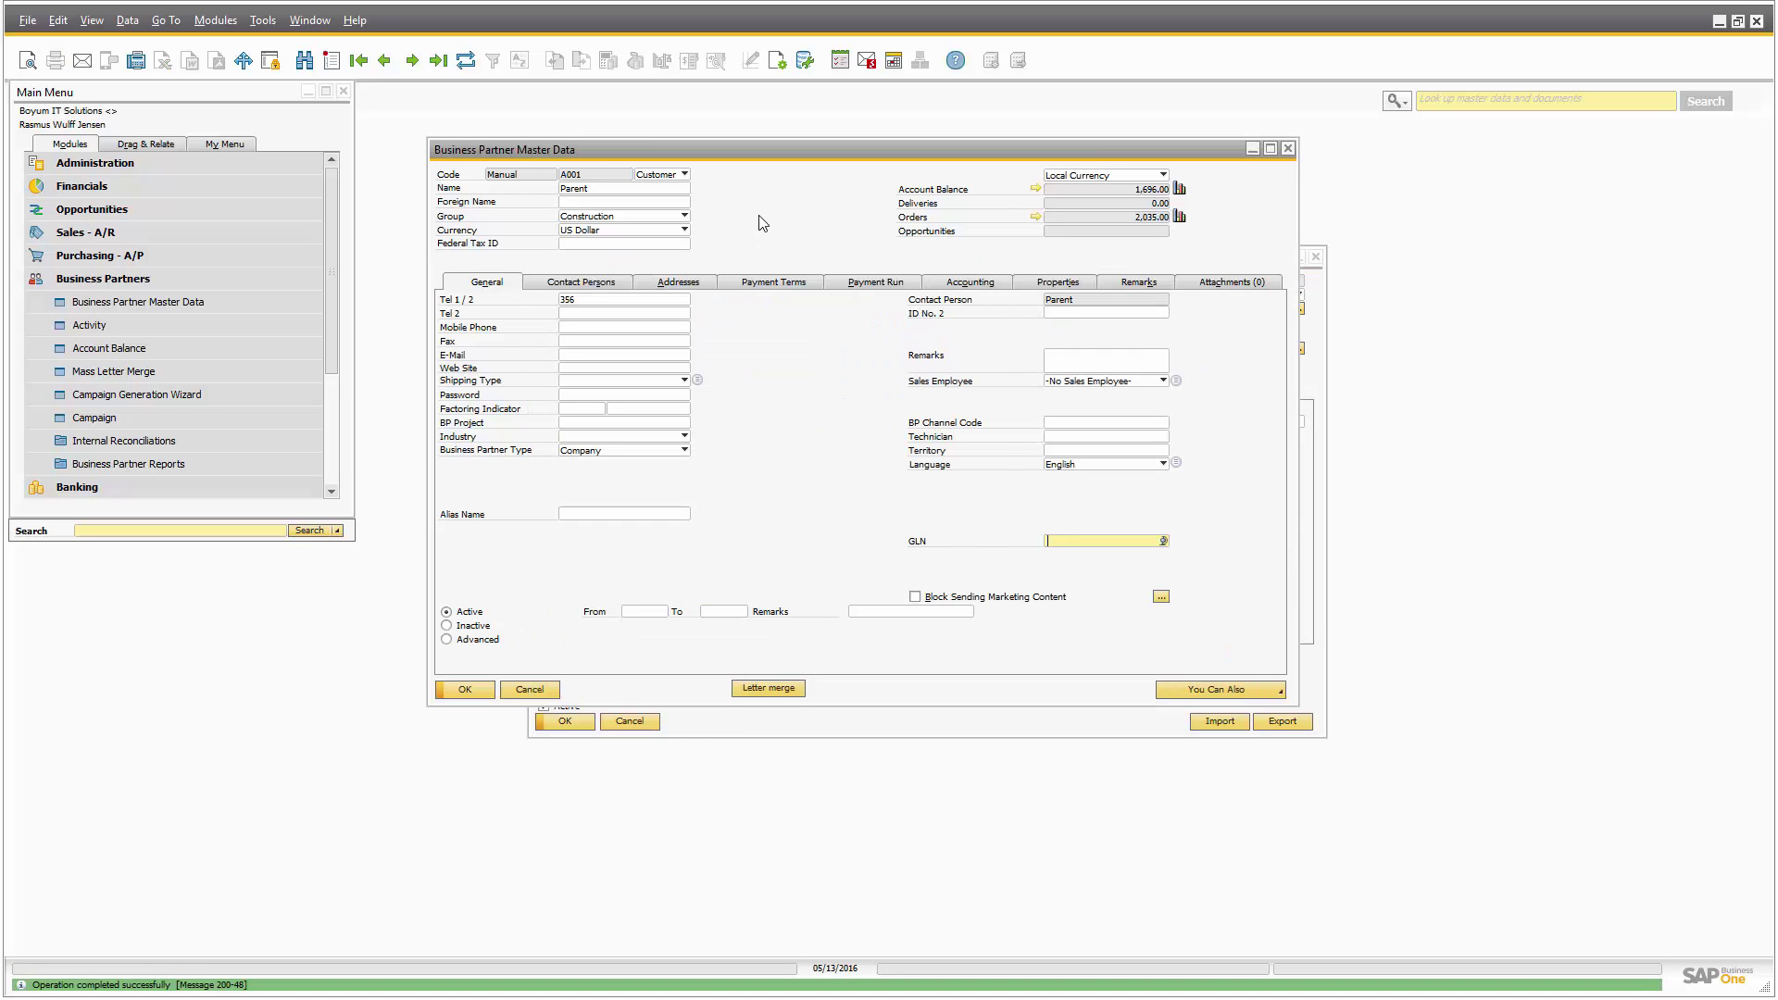
Confirm Menuitem 2 and Menuitem 5 sit under Menuitem 1, reopen the editor, and try nesting Menuitem 4 deeper
right_click(762, 222)
mouse_move(831, 415)
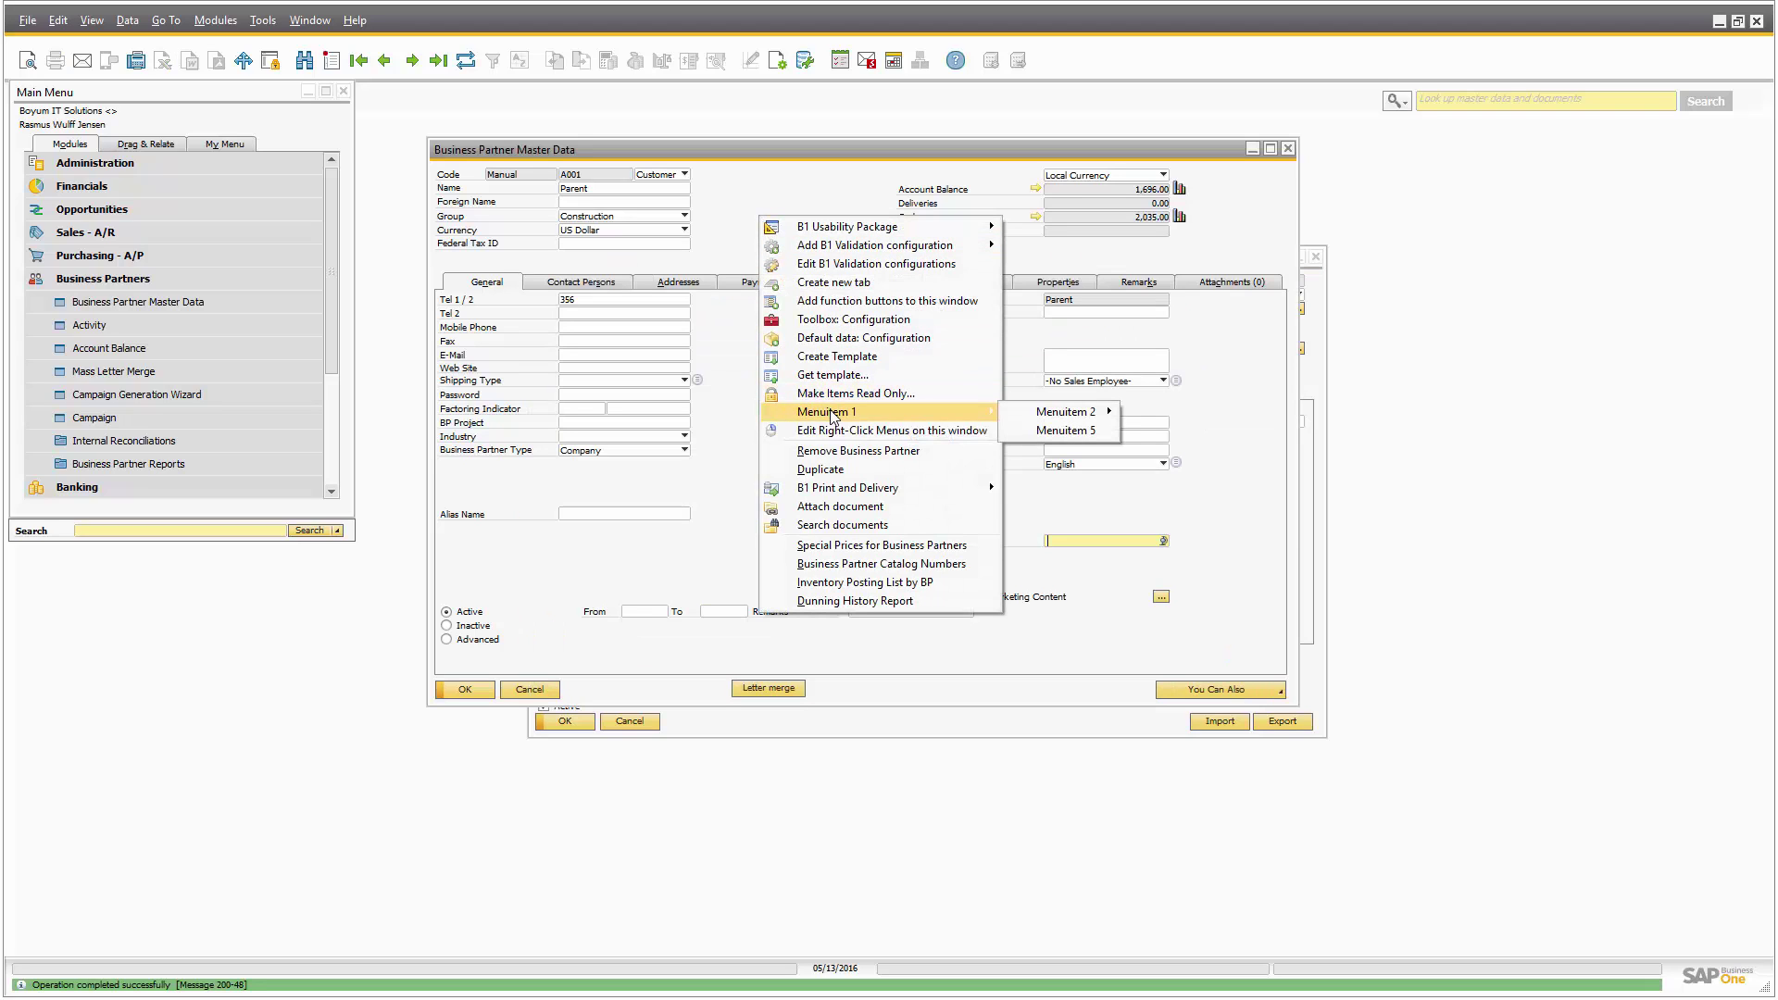
mouse_move(1083, 417)
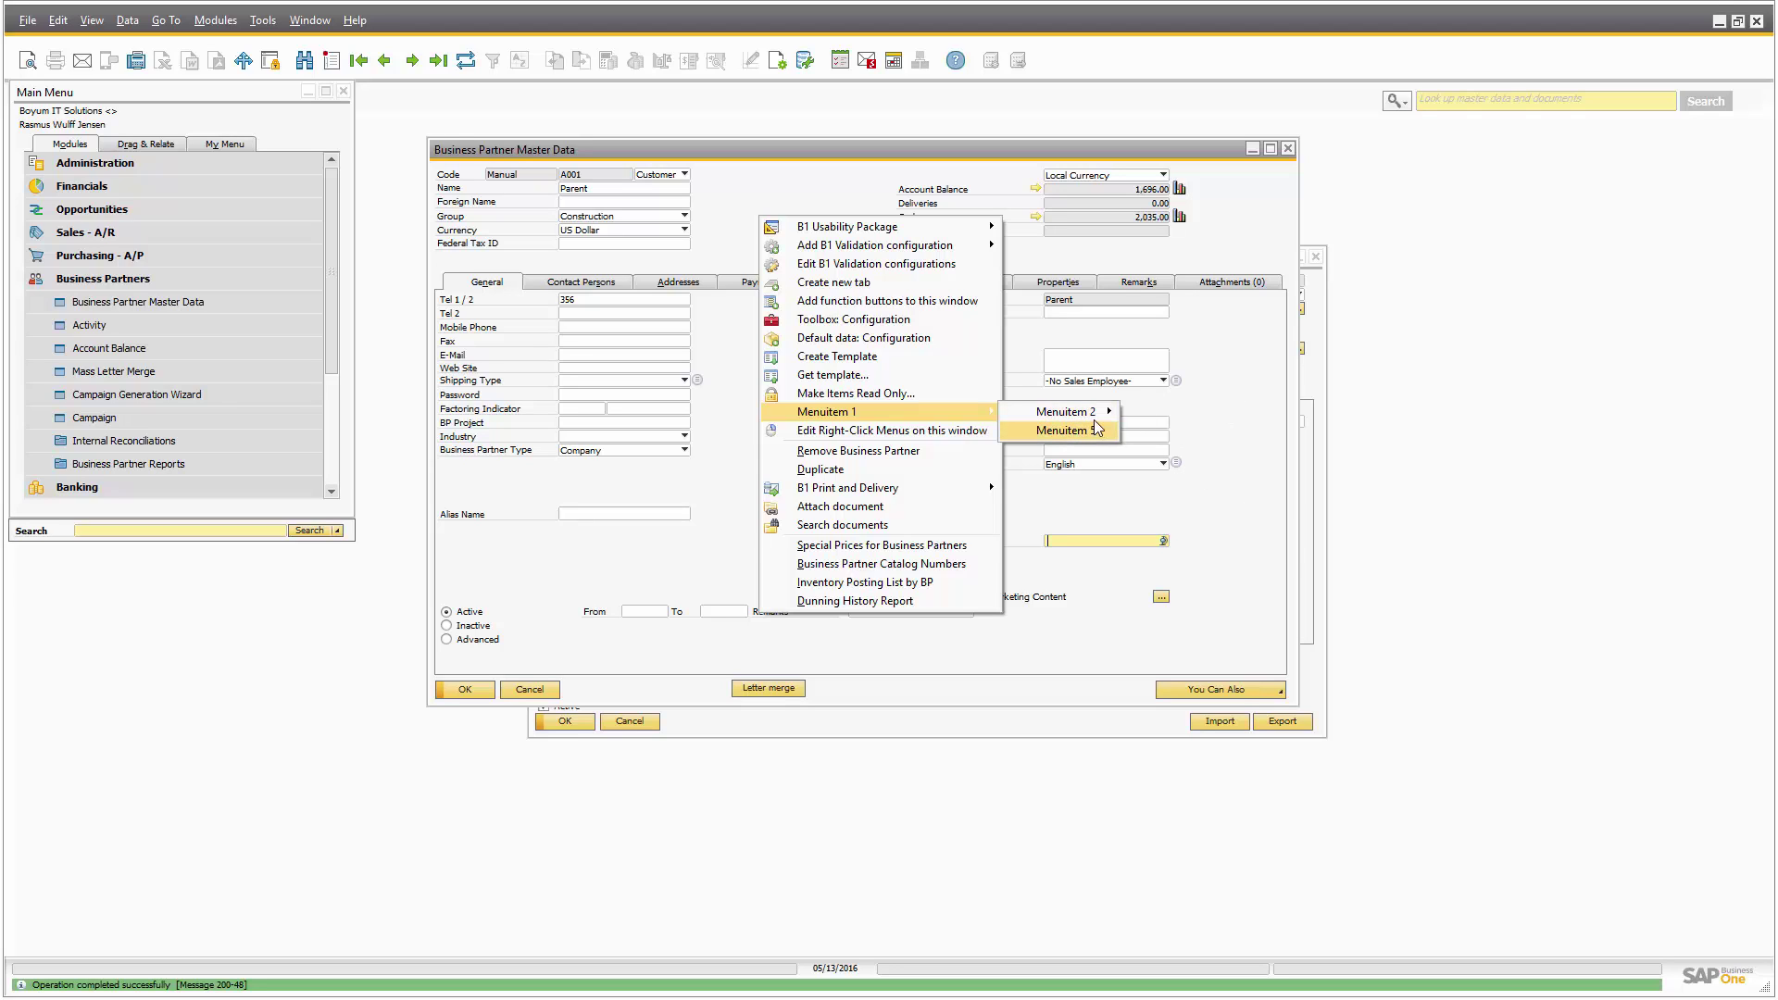
left_click(892, 430)
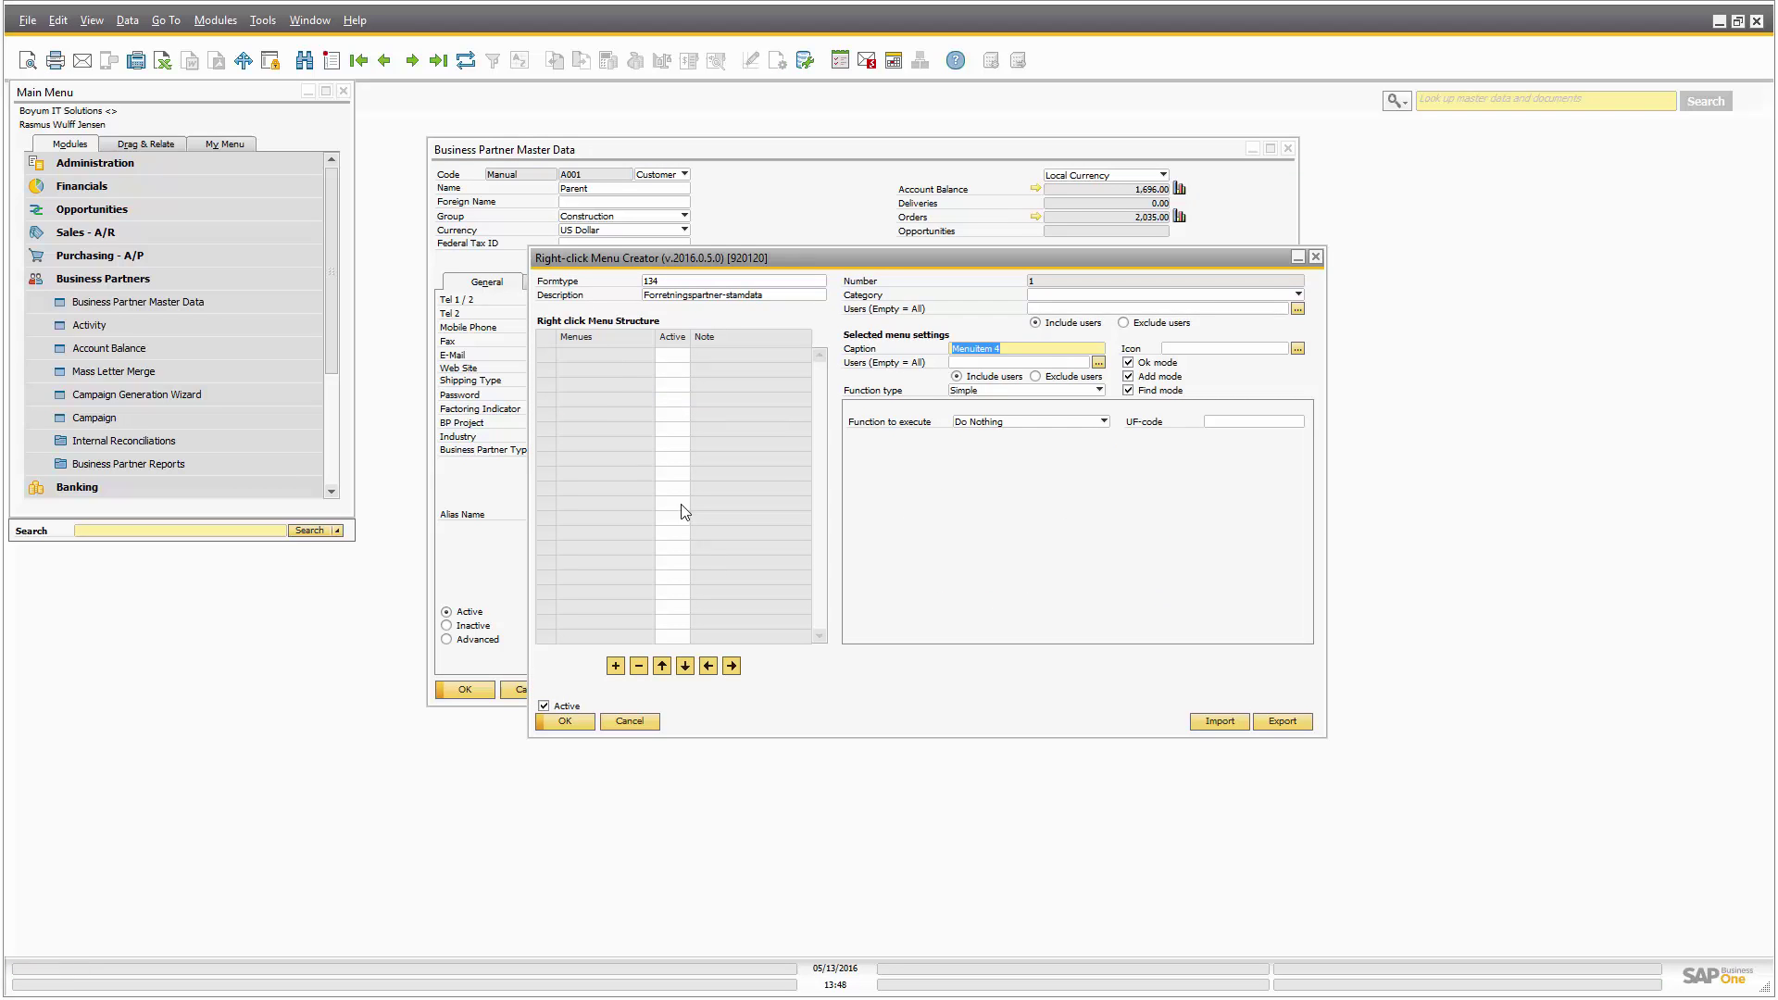
left_click(732, 666)
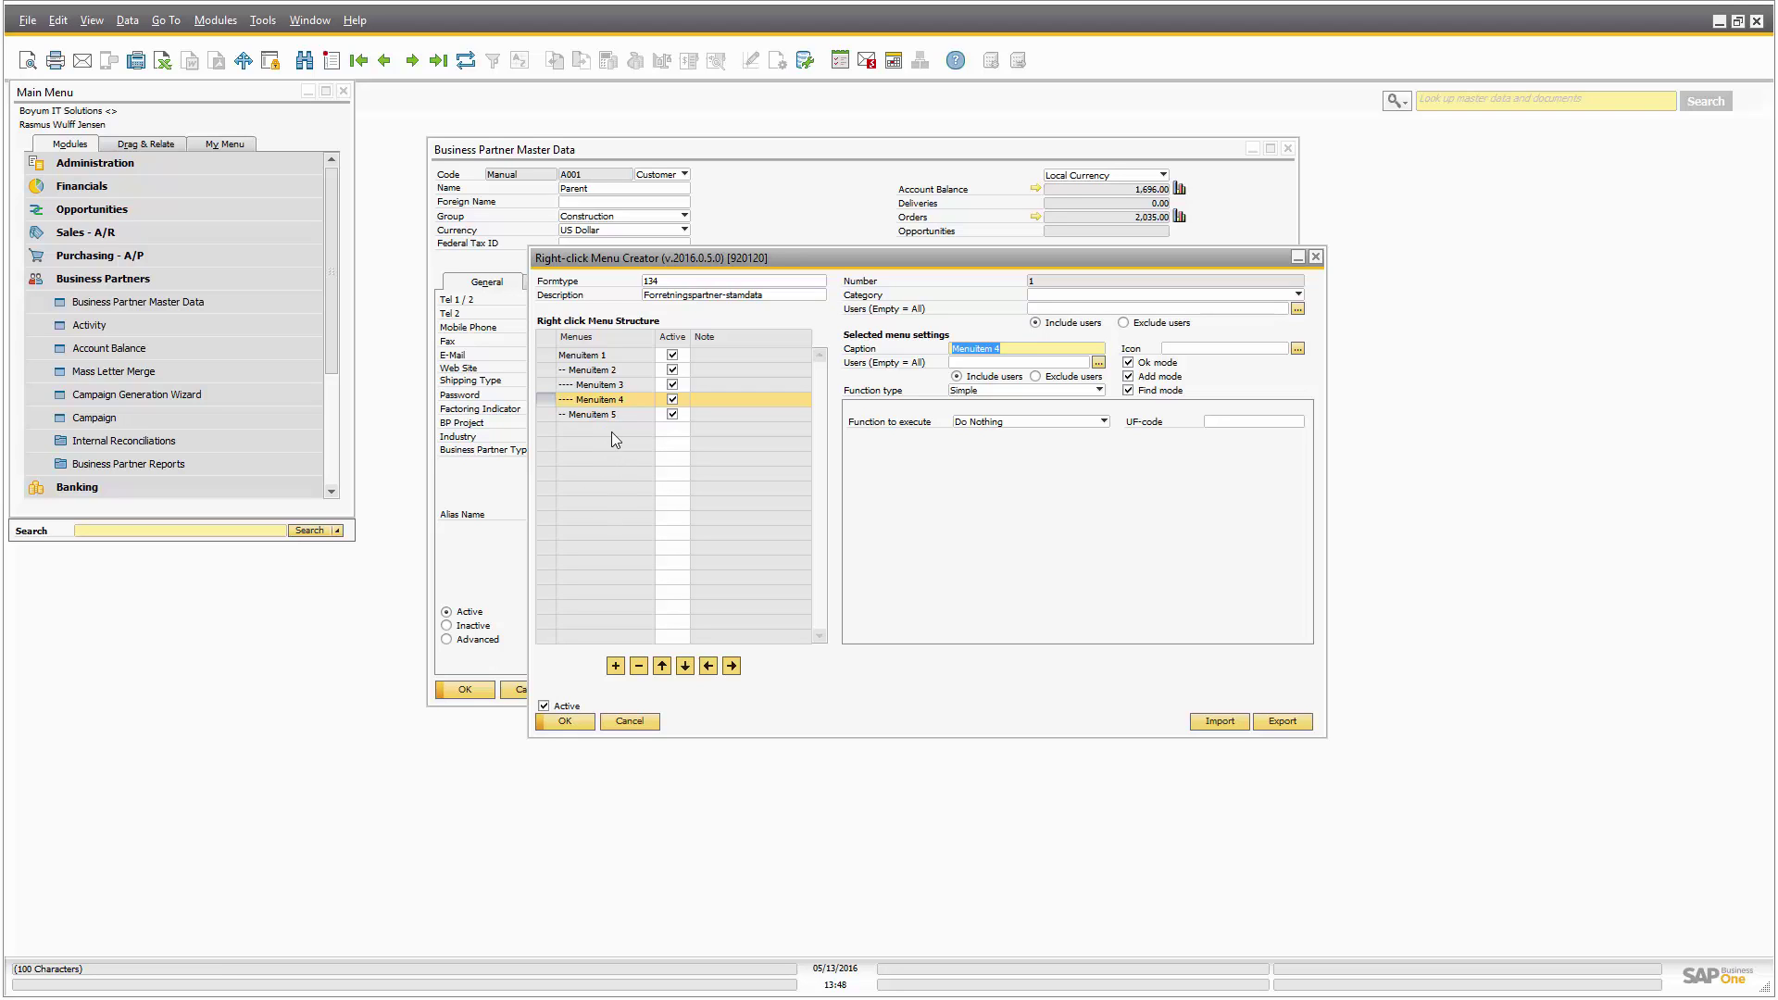
Outdent Menuitem 3 one level and move it up to sit above Menuitem 2
left_click(607, 387)
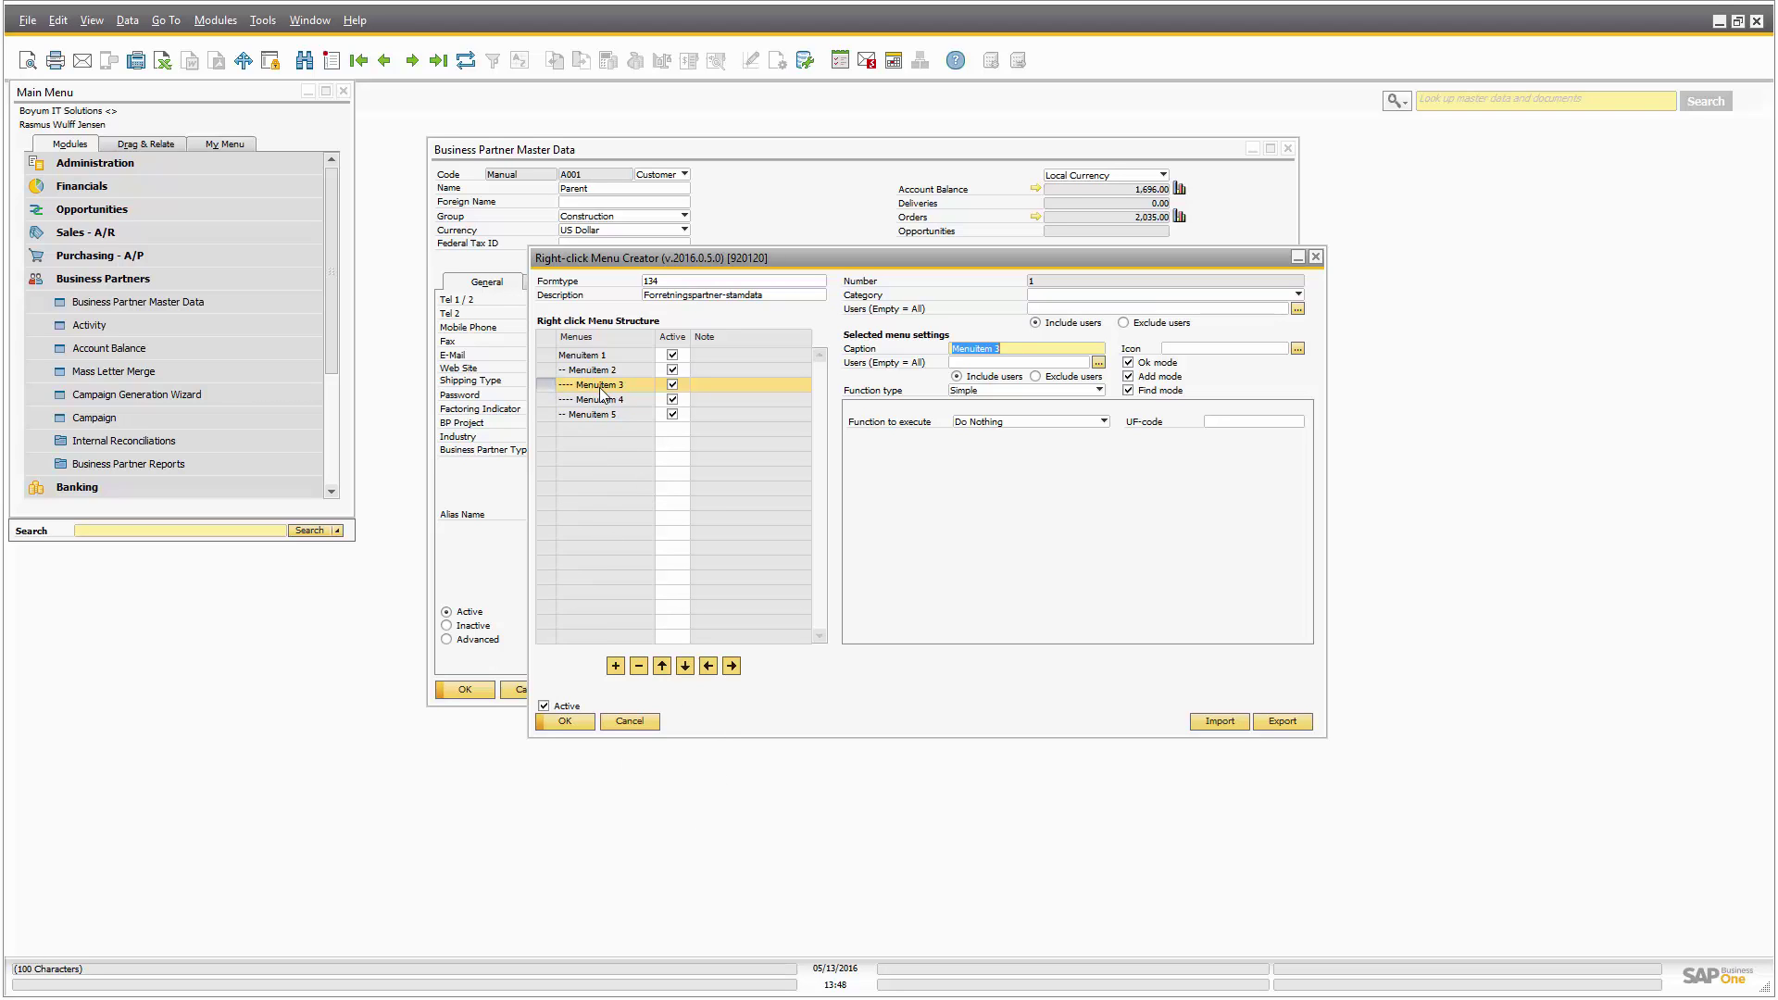
left_click(661, 666)
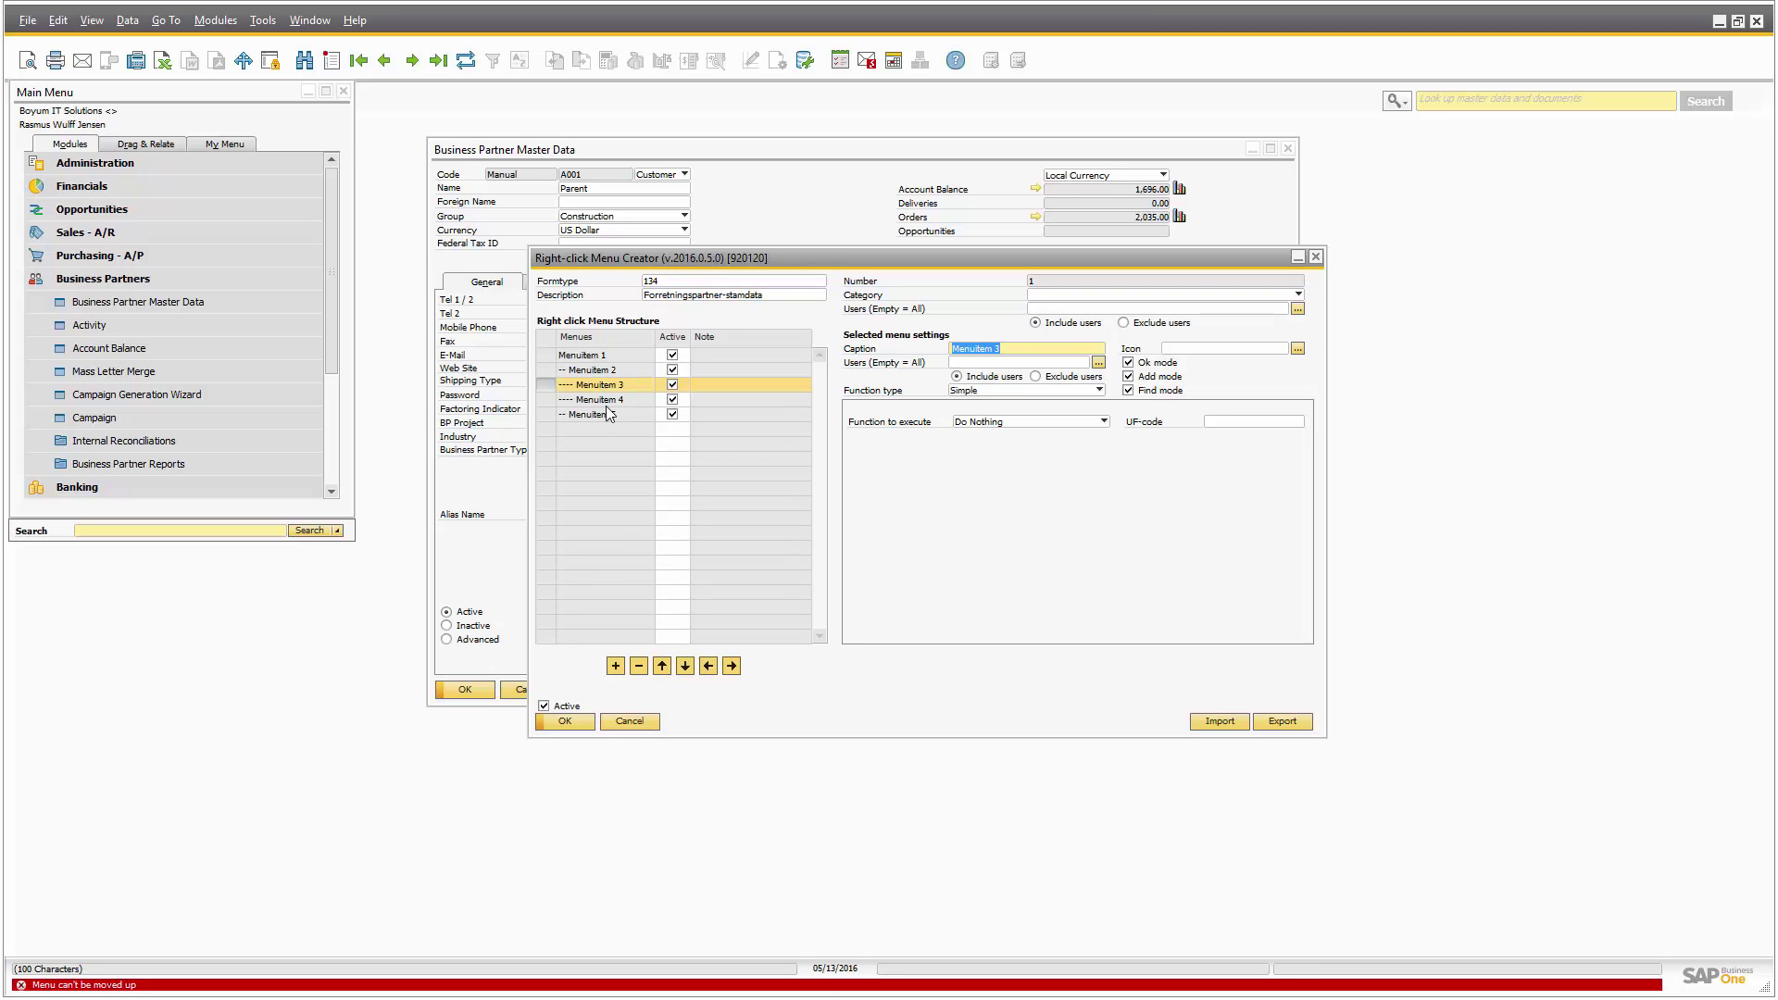
left_click(709, 665)
left_click(707, 675)
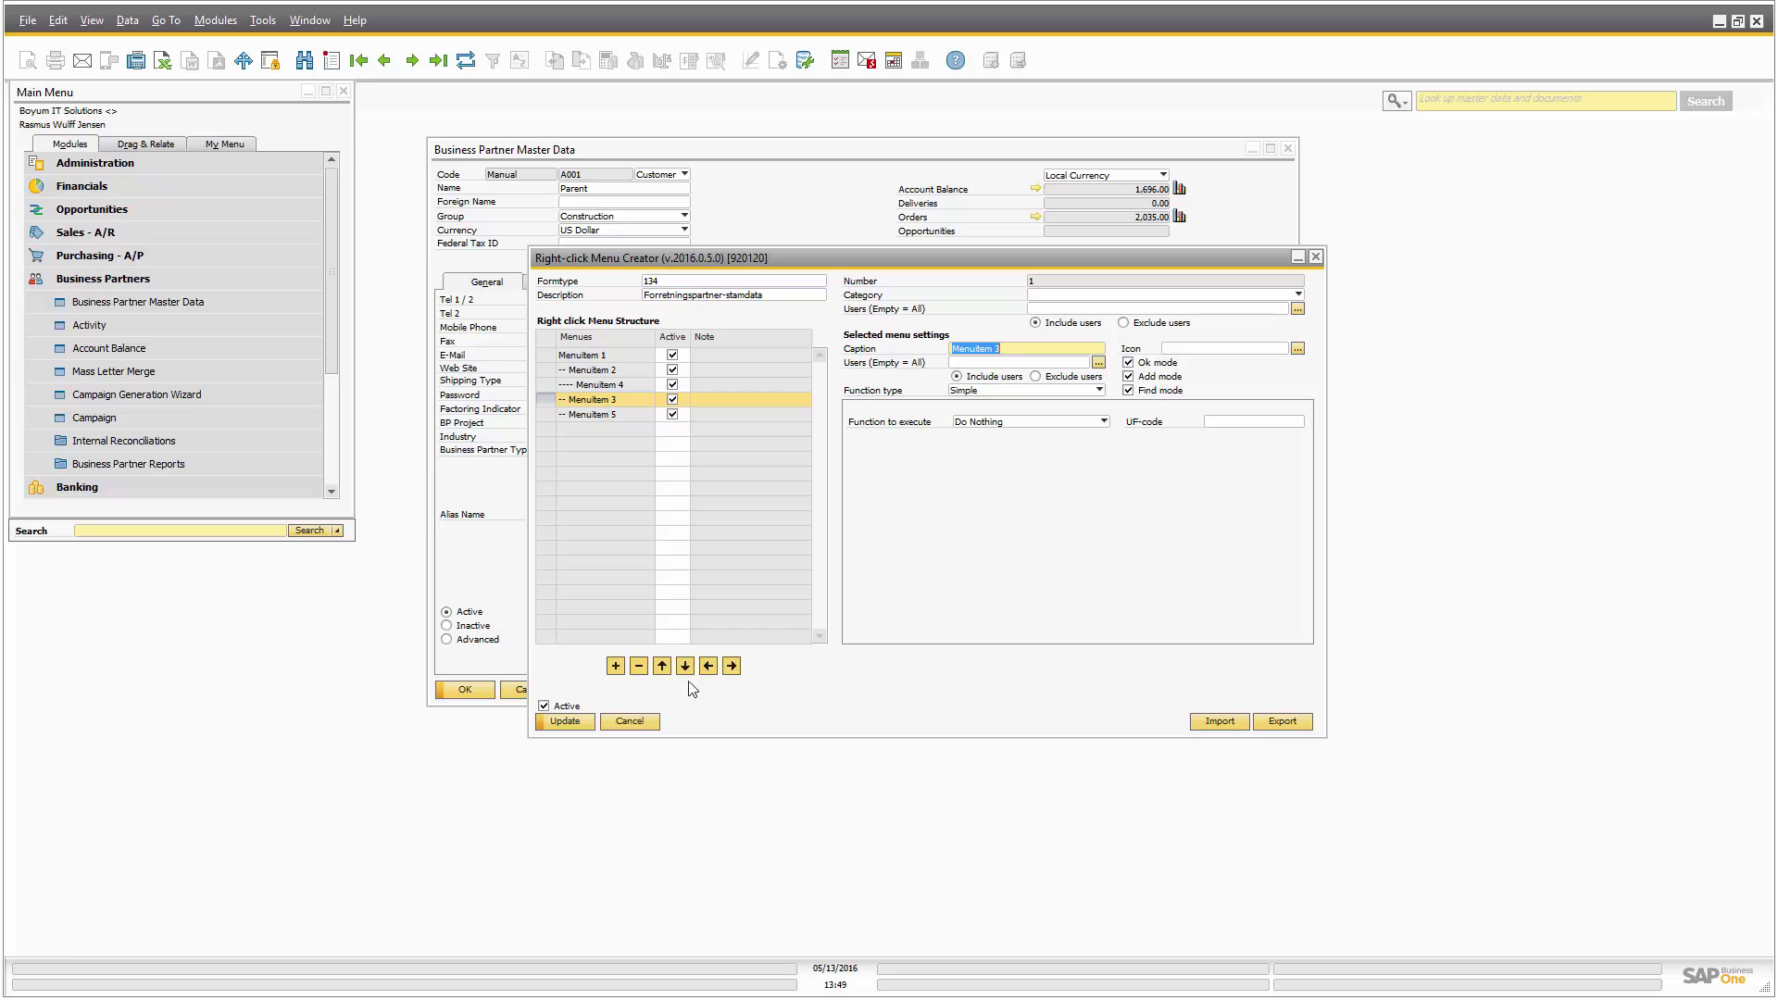
left_click(661, 666)
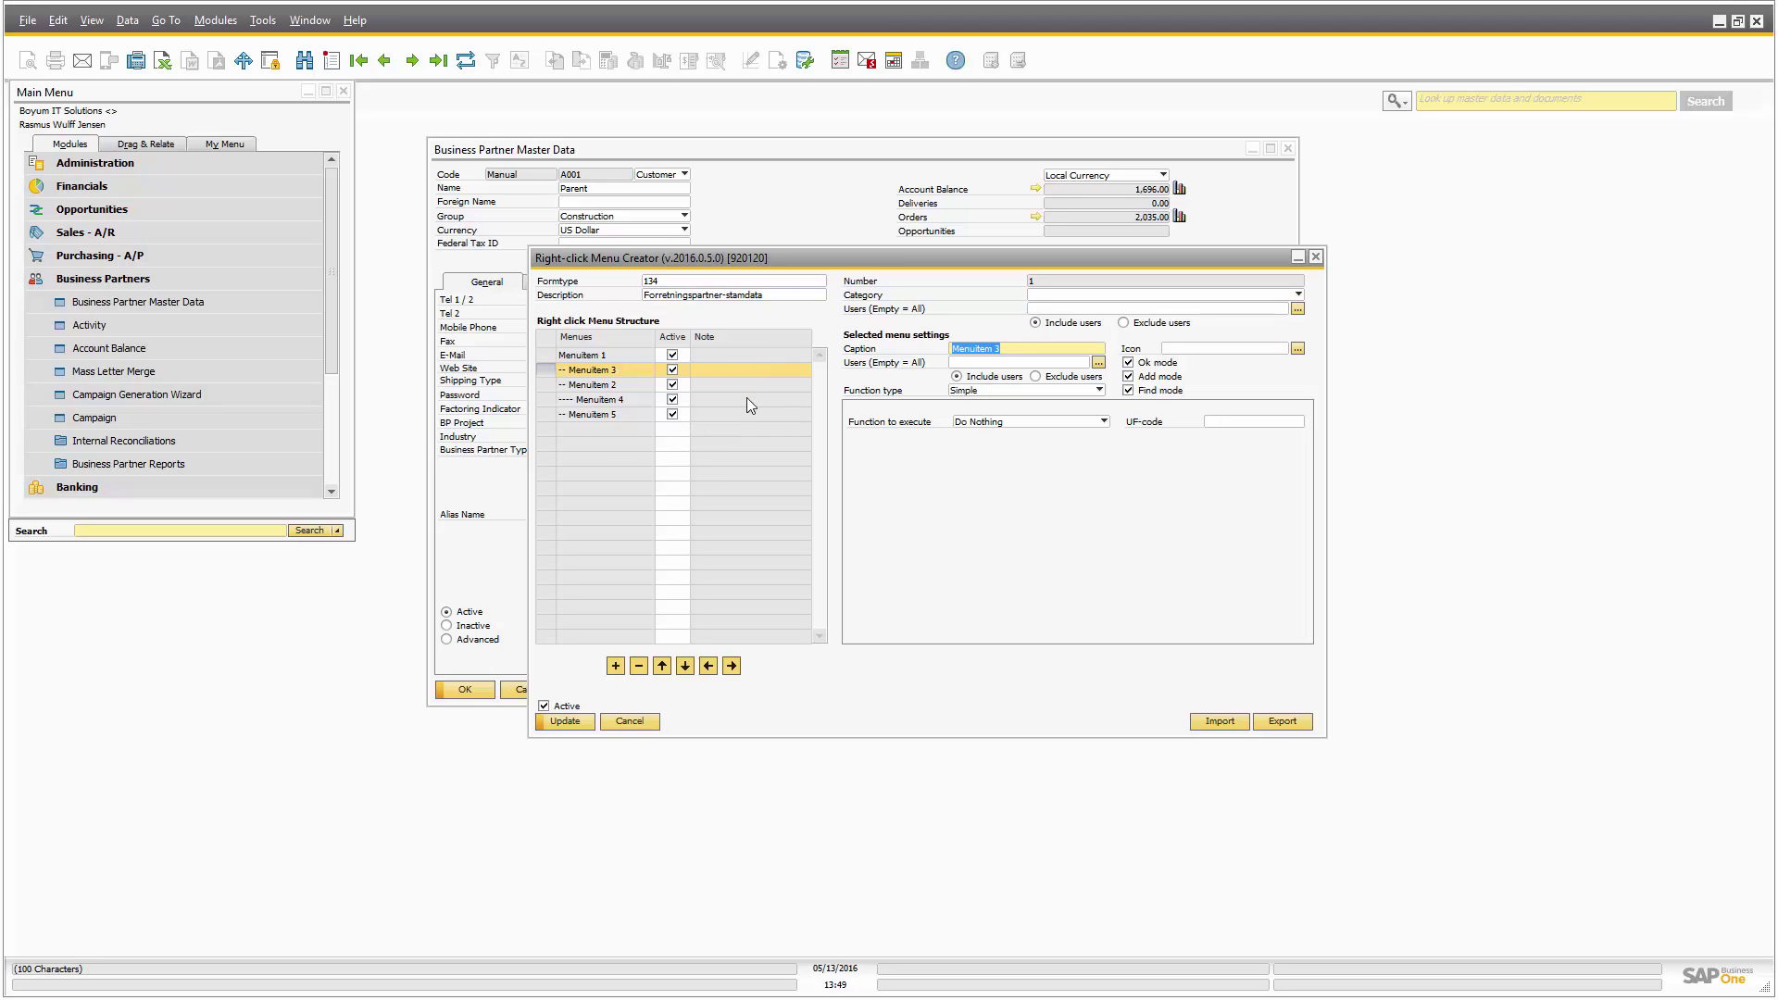
left_click(765, 218)
right_click(769, 213)
mouse_move(843, 406)
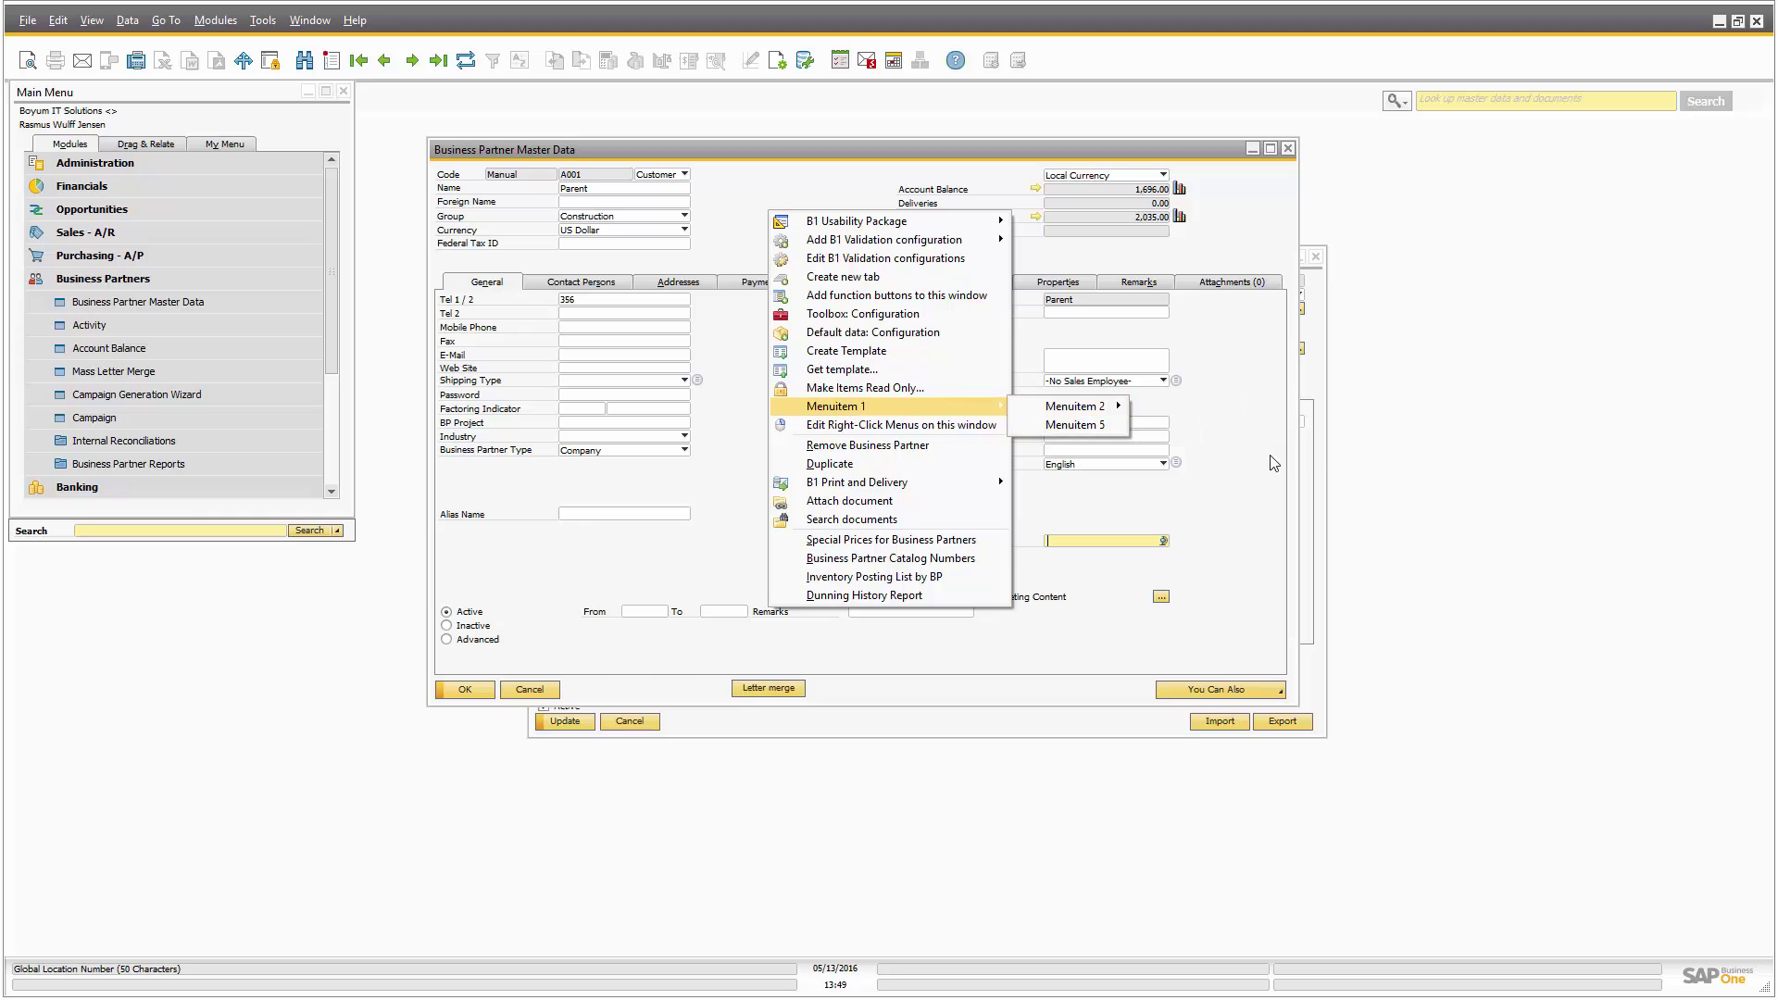
left_click(1319, 444)
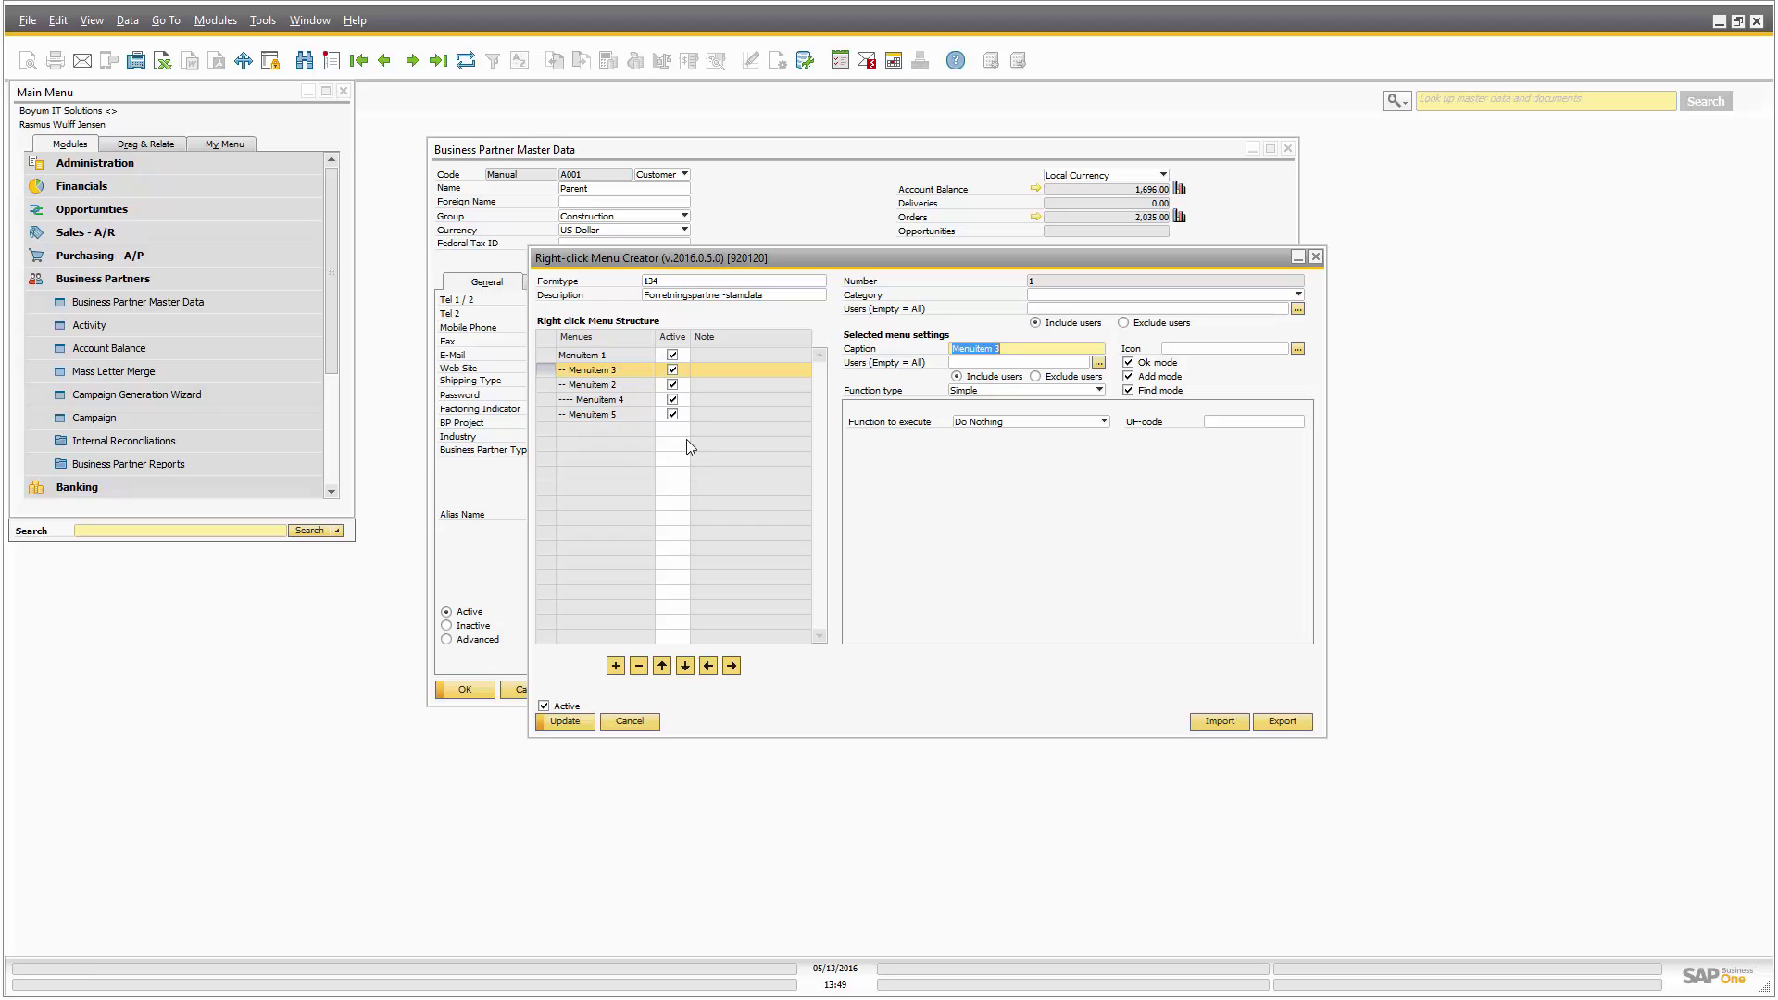
Uncheck Active for Menuitem 2, save, confirm it is hidden in the BP right-click menu, and return to the editor
left_click(676, 388)
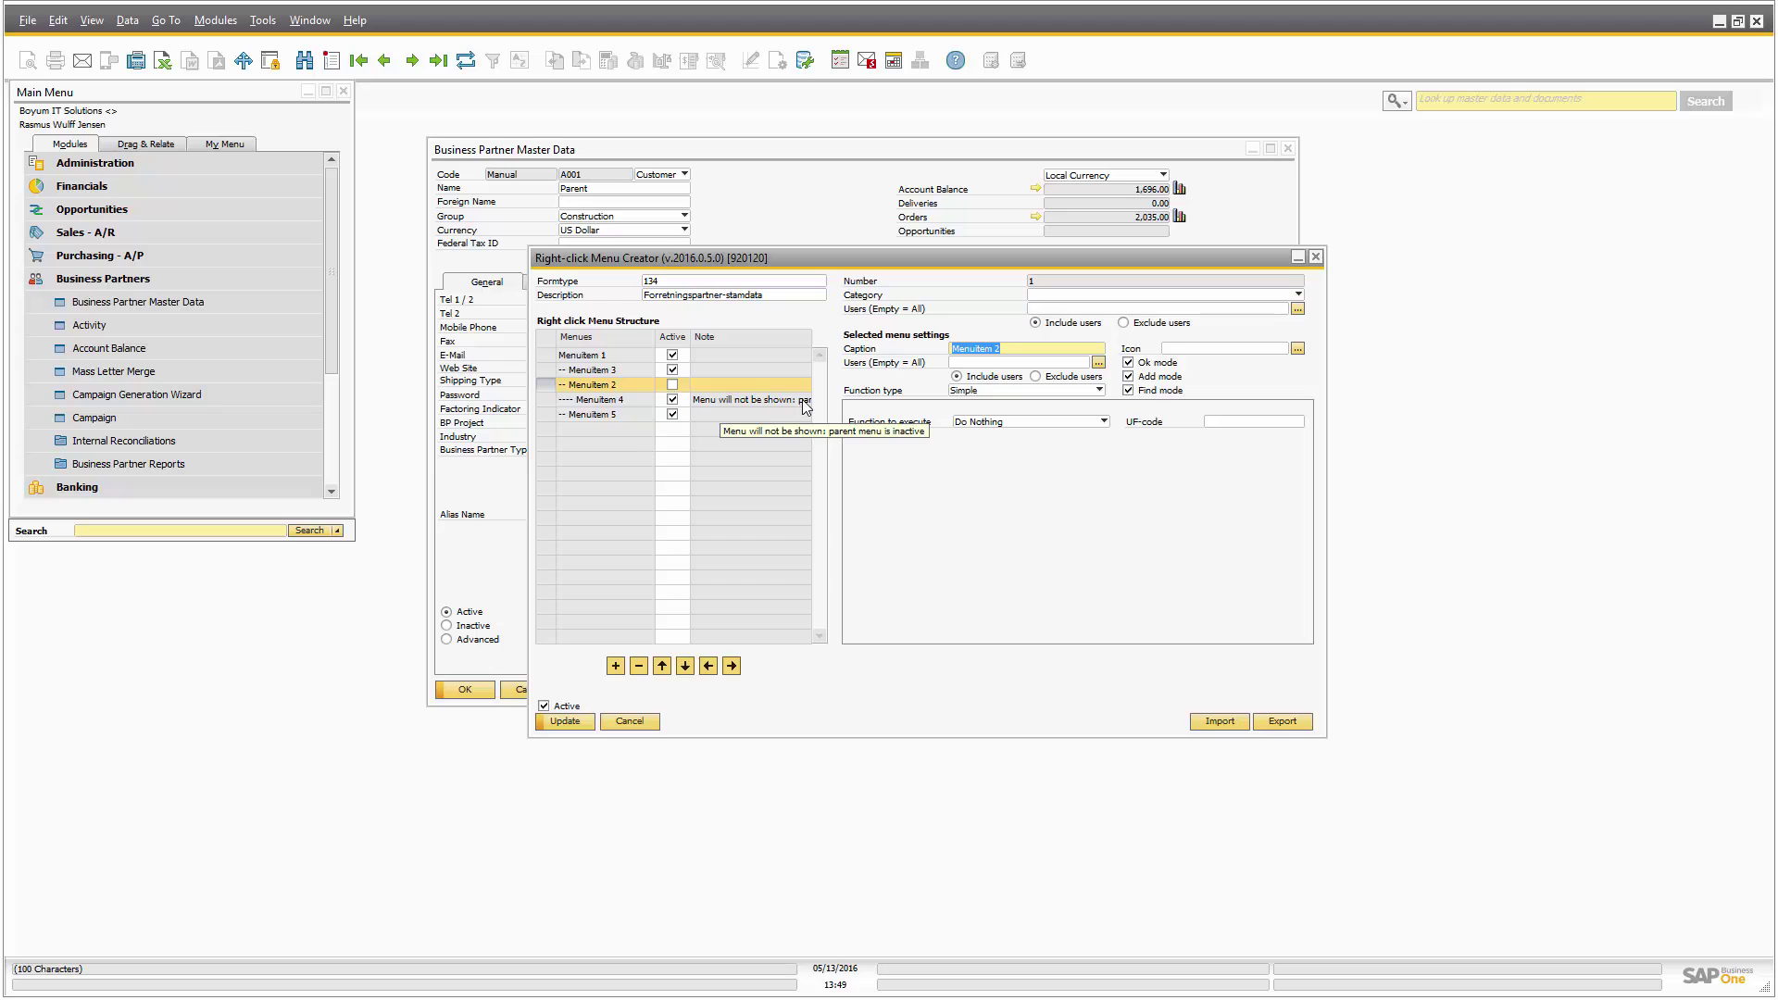
left_click(564, 721)
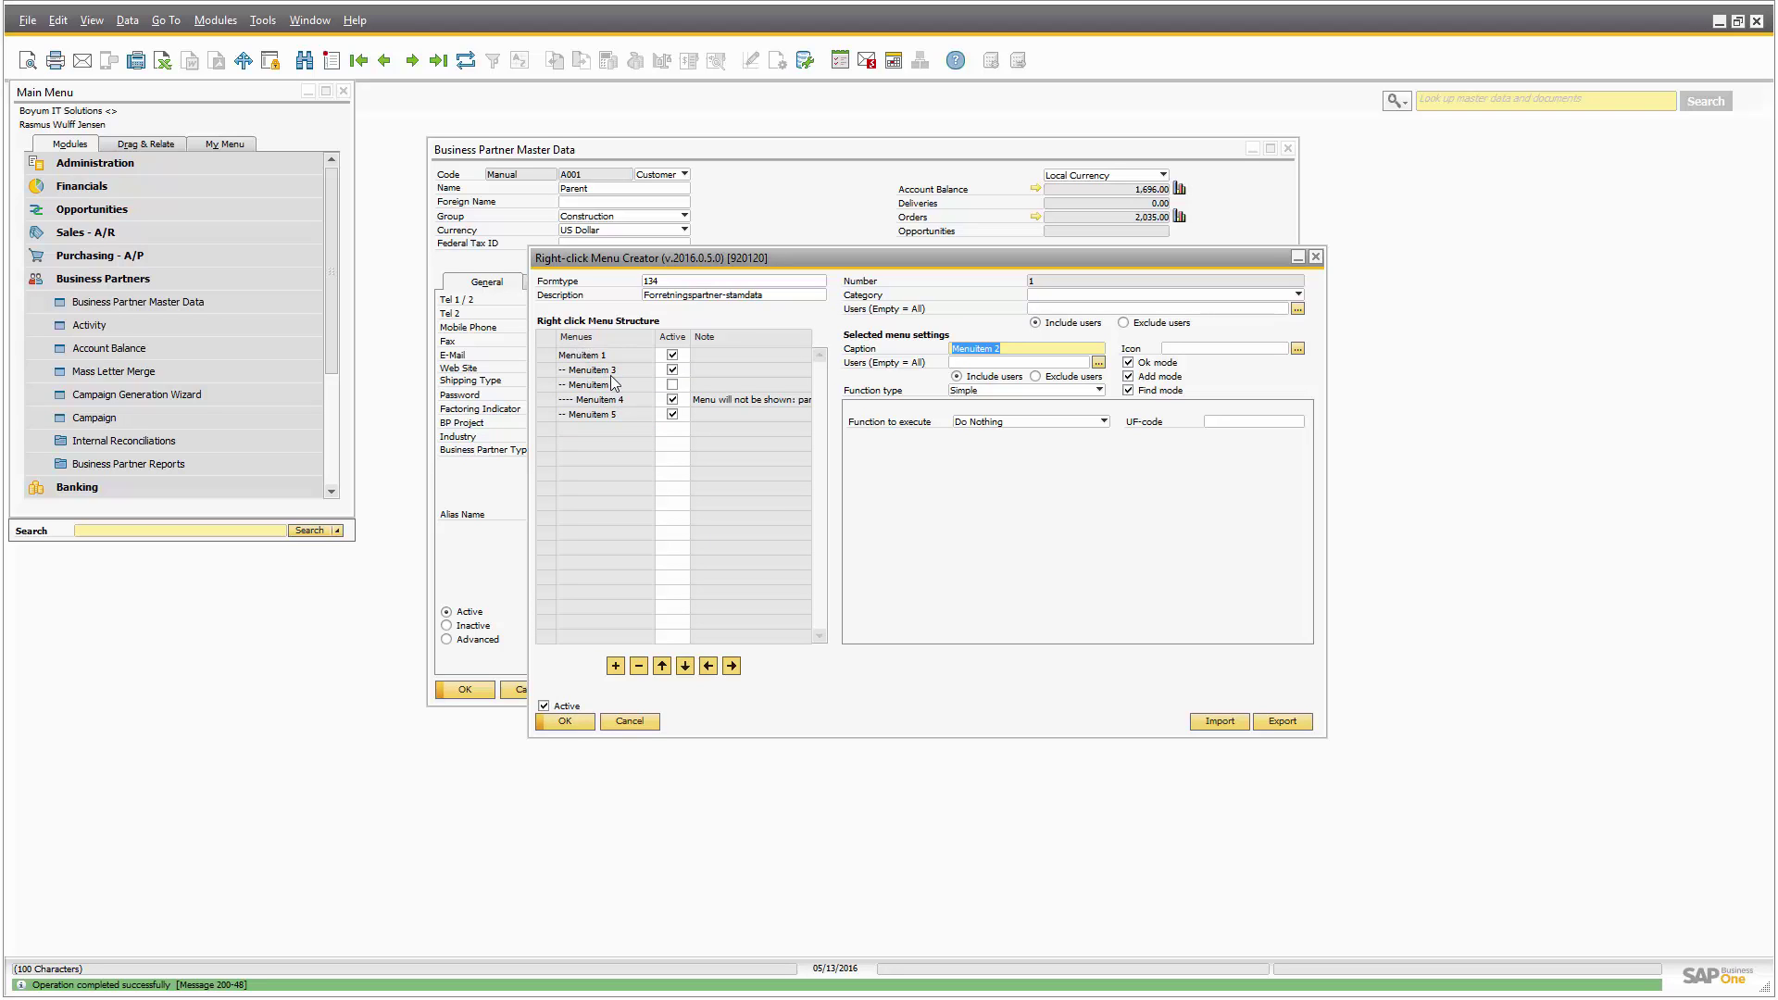
left_click(746, 218)
right_click(766, 258)
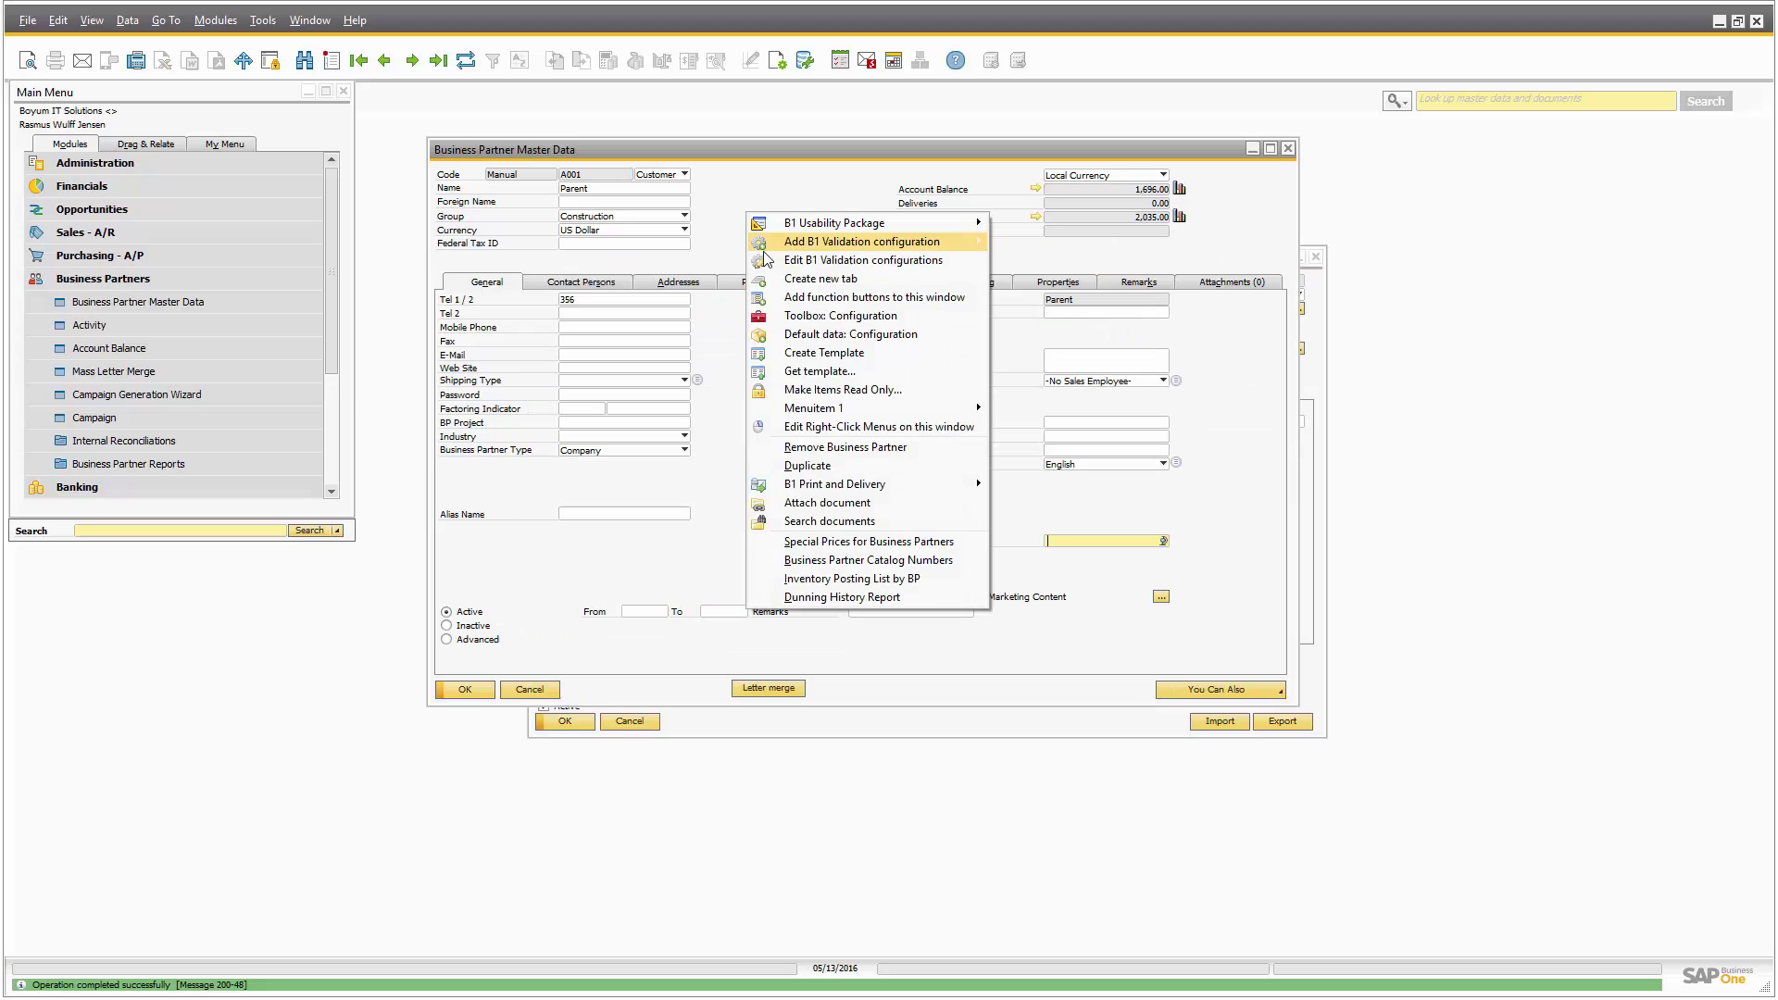
mouse_move(802, 408)
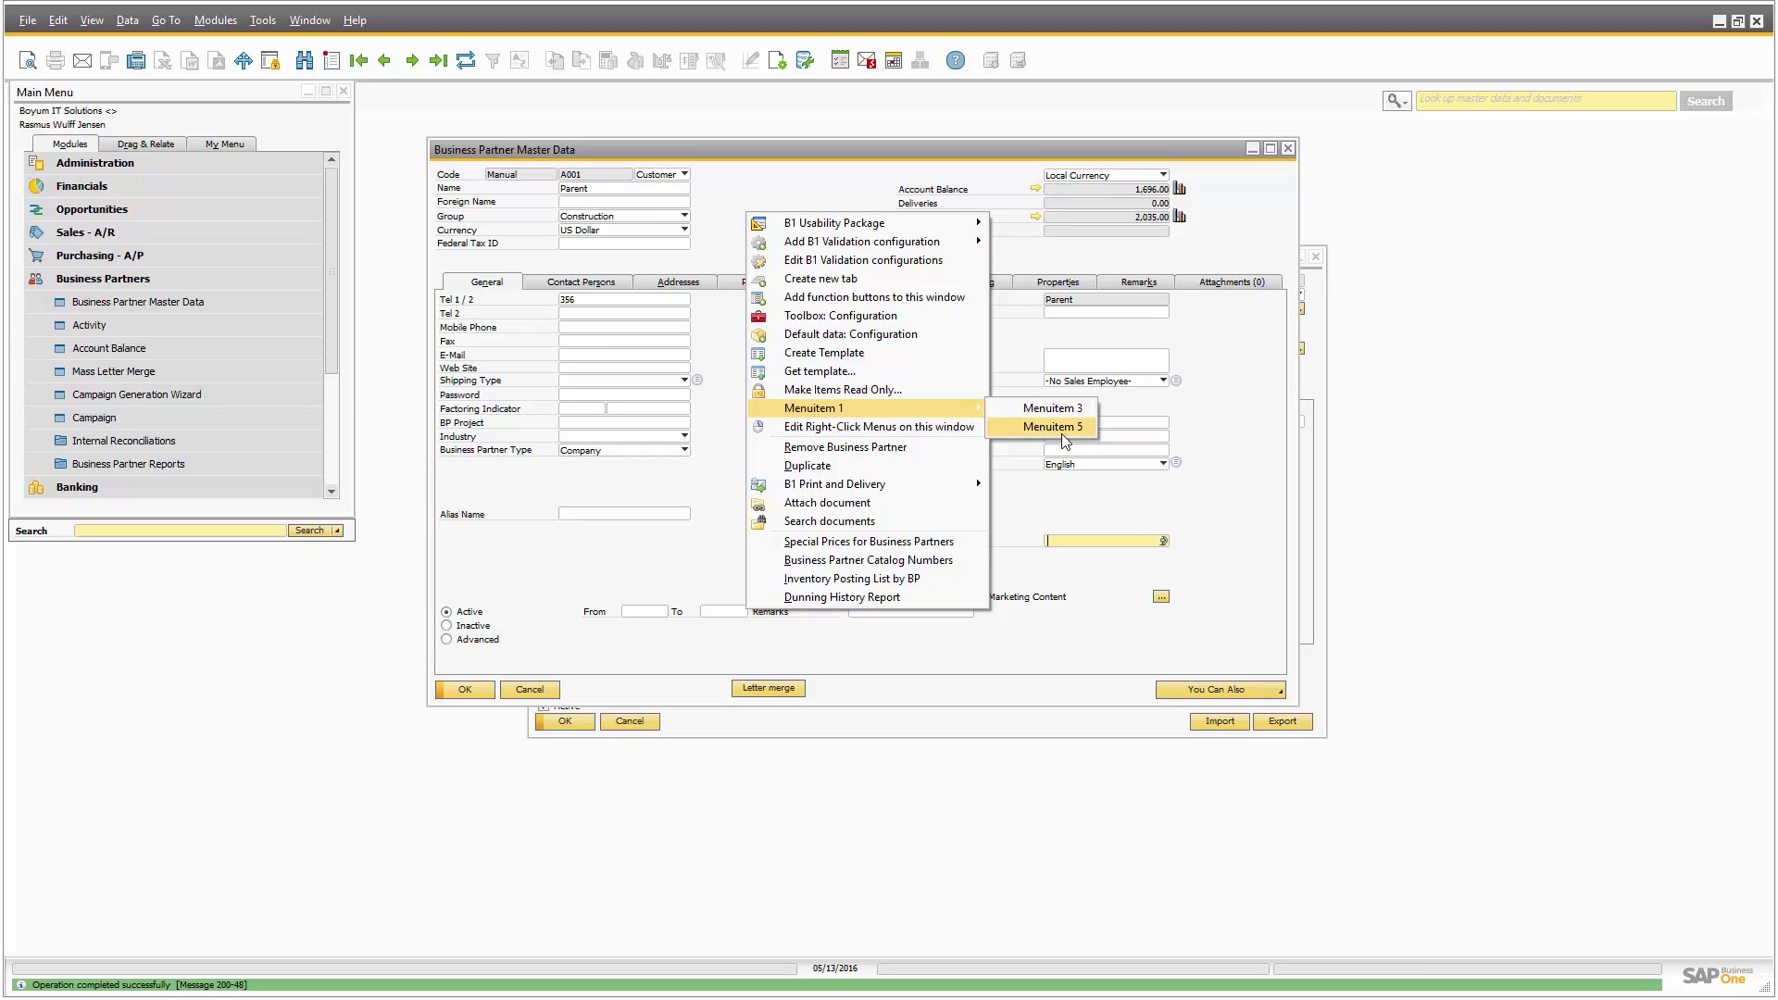
left_click(1312, 491)
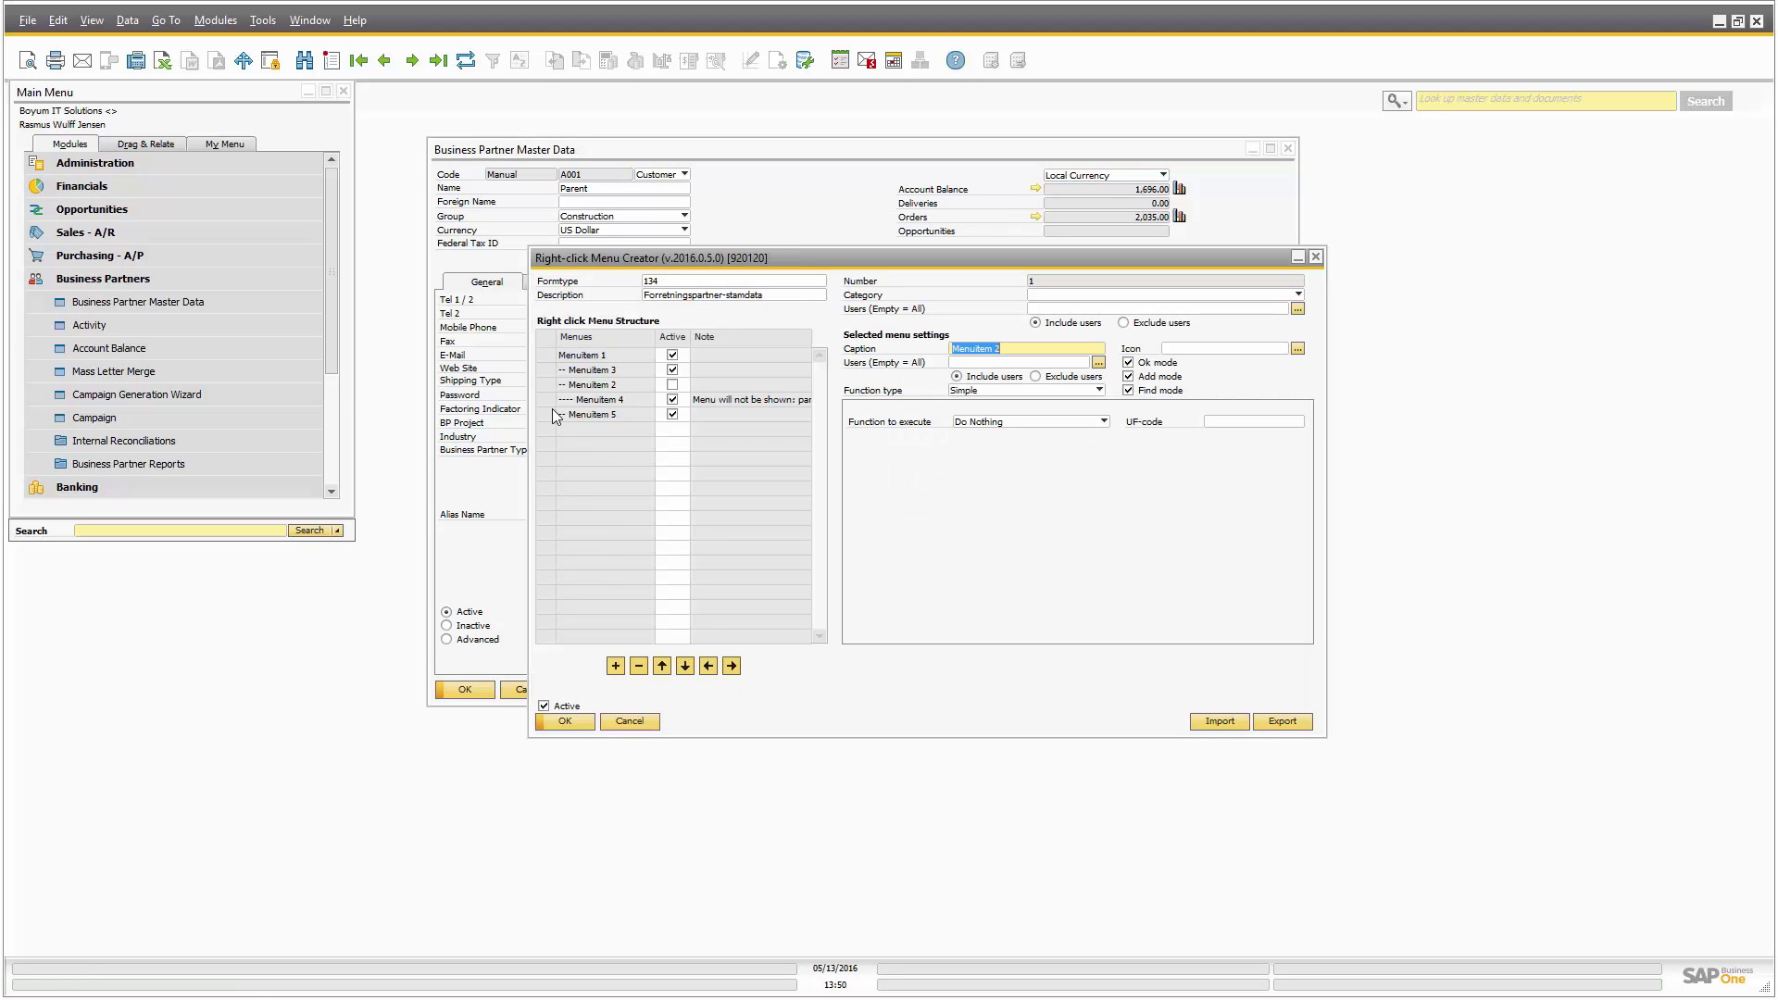